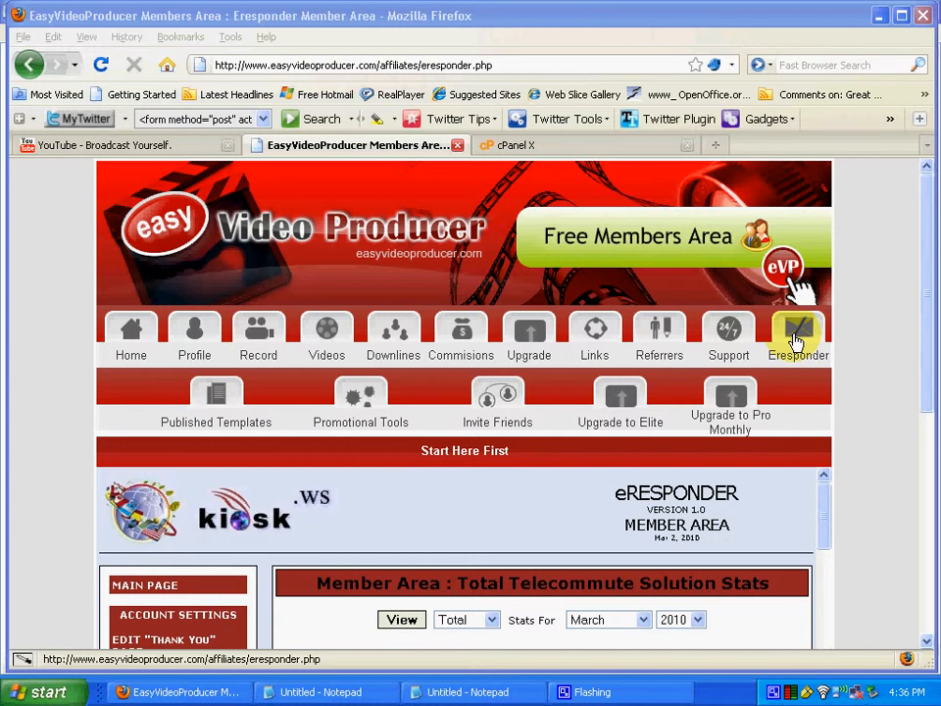
From the eResponder member area's Master Autoresponder, switch to the Telecommute Solution campaign
{"action": "left_click", "coordinate": [796, 341]}
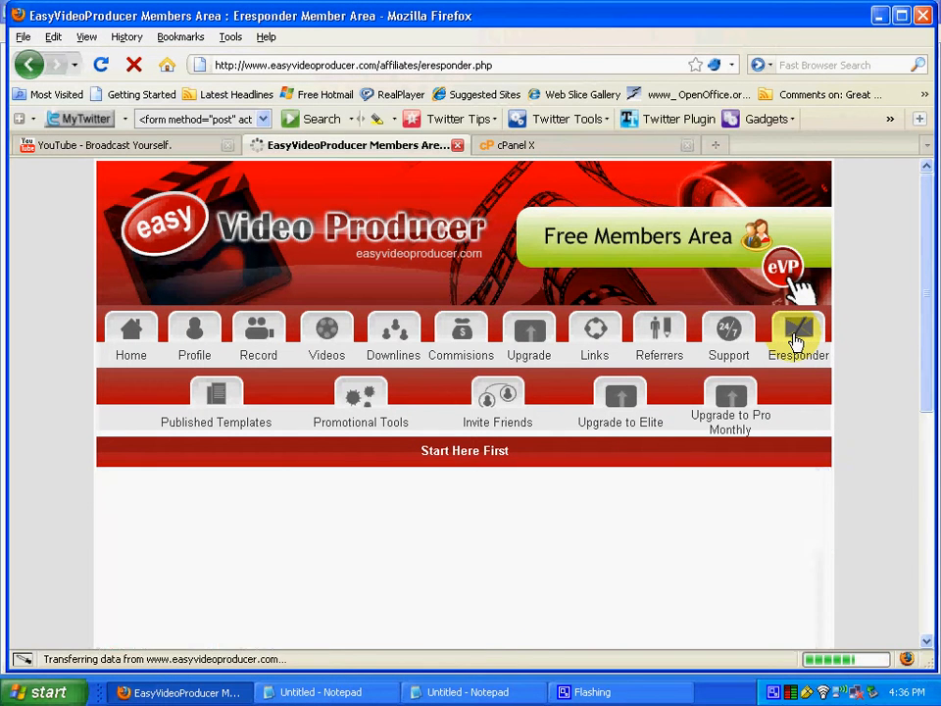
{"action": "scroll", "coordinate": [307, 532], "scroll_direction": "down", "scroll_amount": 15}
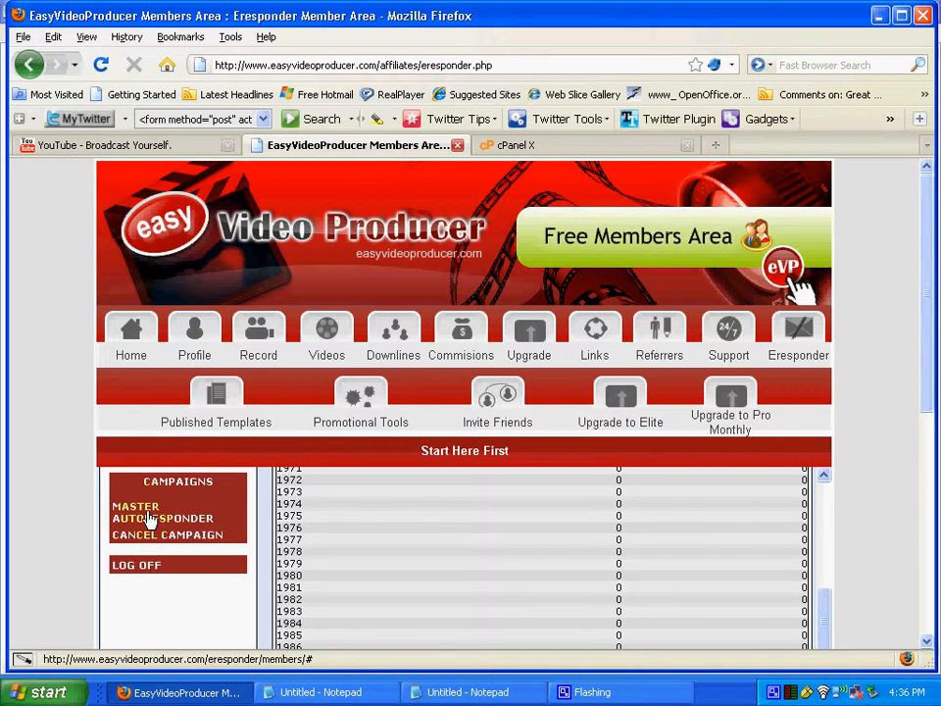
{"action": "left_click", "coordinate": [154, 519]}
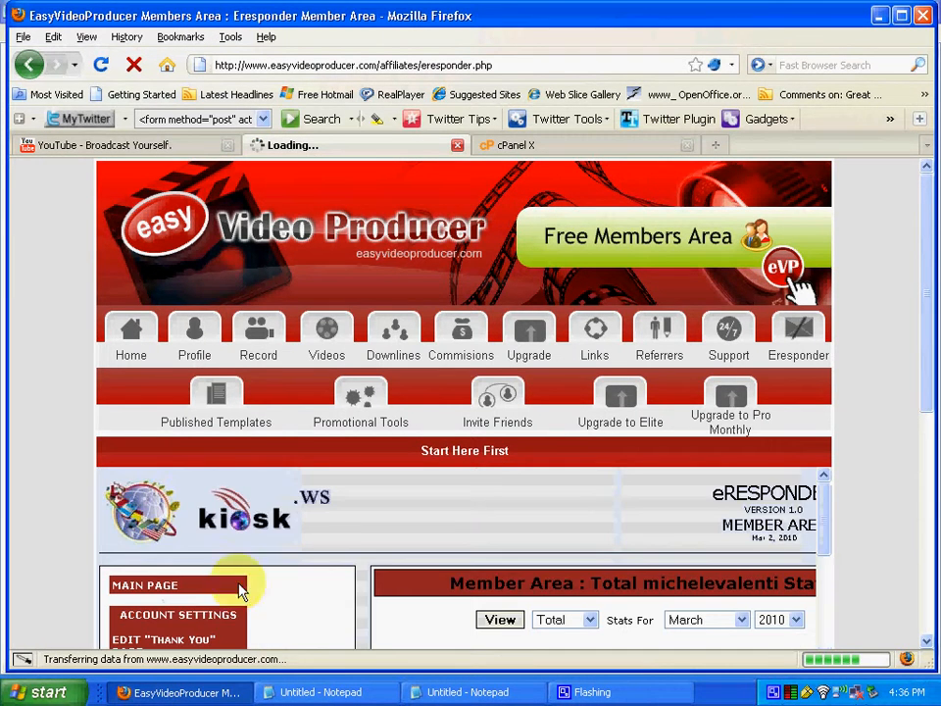
{"action": "scroll", "coordinate": [329, 608], "scroll_direction": "down", "scroll_amount": 20}
{"action": "scroll", "coordinate": [333, 598], "scroll_direction": "down", "scroll_amount": 6}
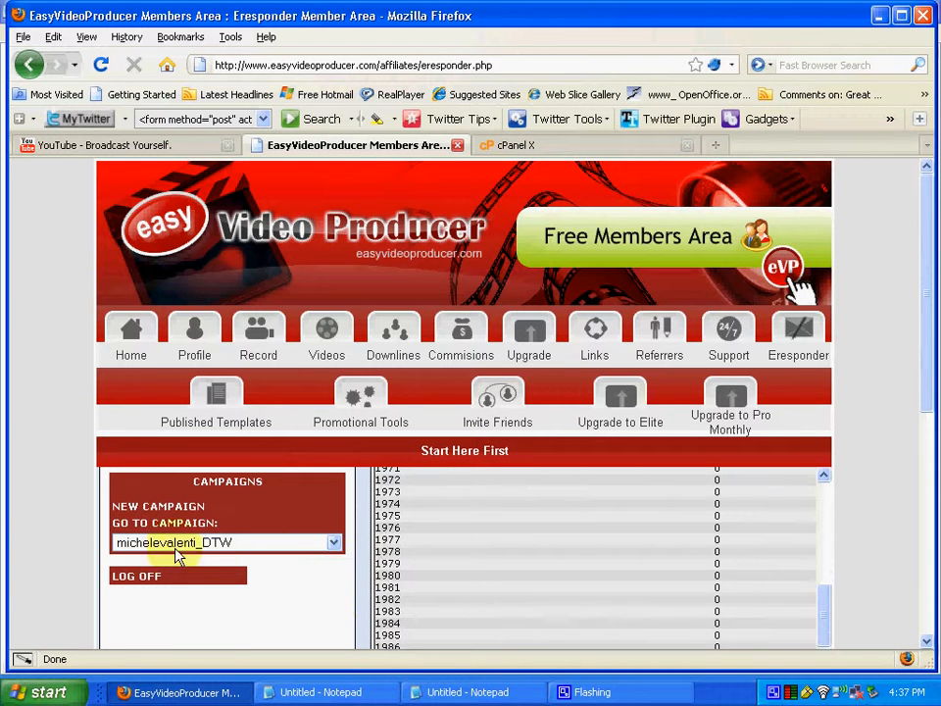
{"action": "left_click", "coordinate": [333, 545]}
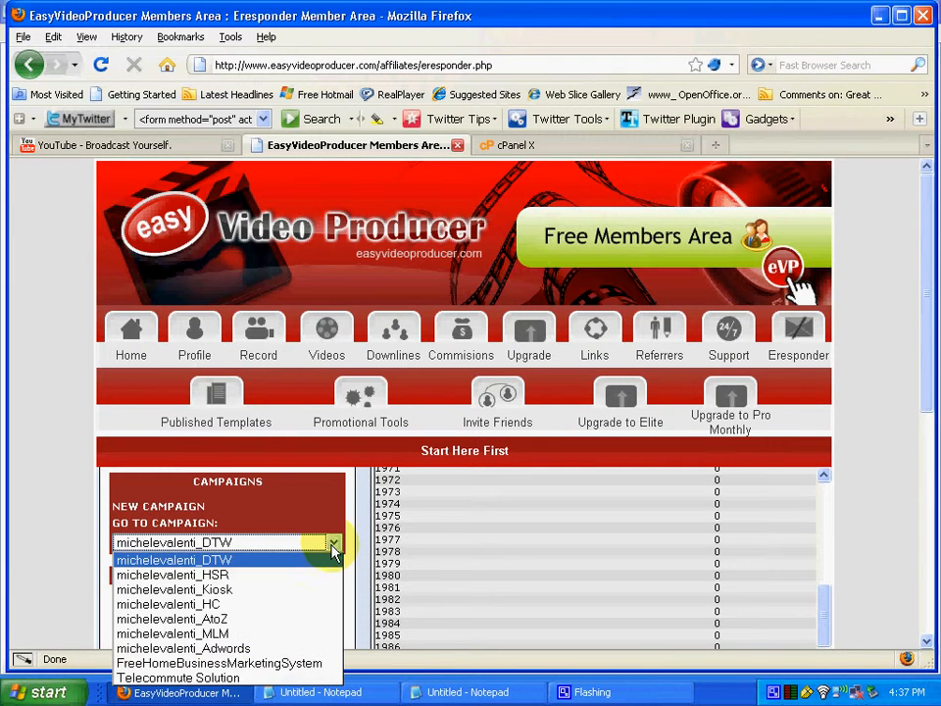
{"action": "left_click", "coordinate": [247, 678]}
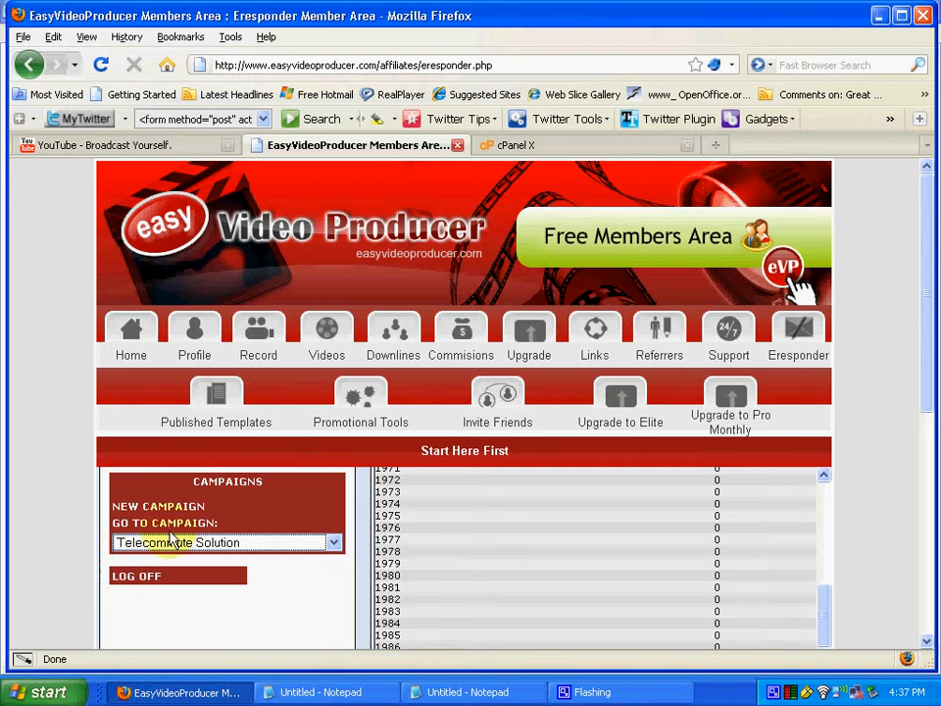
{"action": "left_click", "coordinate": [120, 529]}
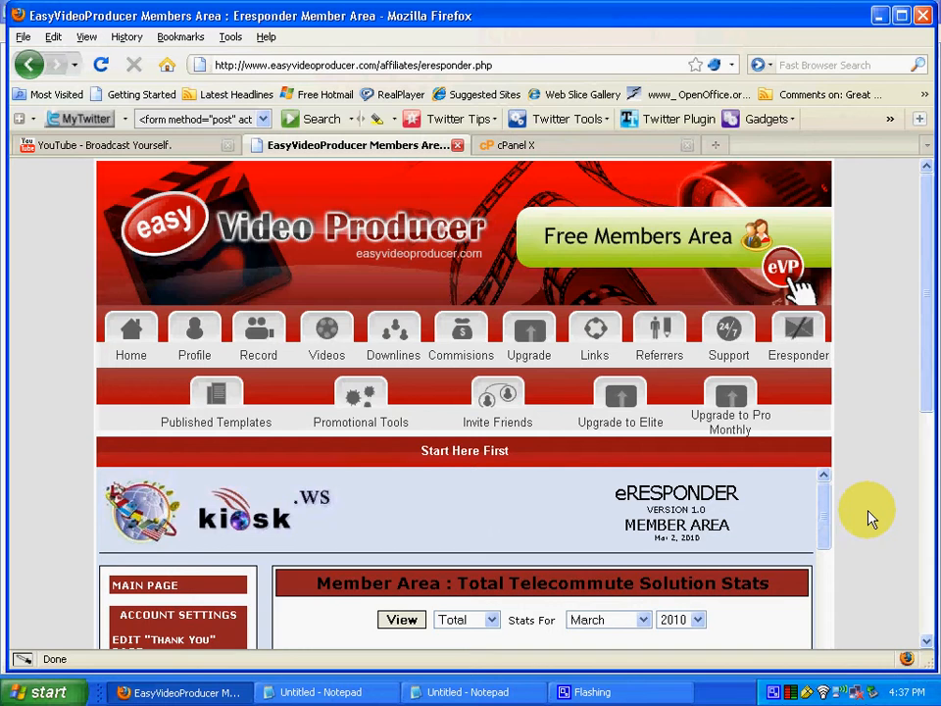
Check the campaign's Thank You page redirect URL and save the page with Update
{"action": "scroll", "coordinate": [872, 525], "scroll_direction": "down", "scroll_amount": 4}
{"action": "scroll", "coordinate": [875, 535], "scroll_direction": "down", "scroll_amount": 4}
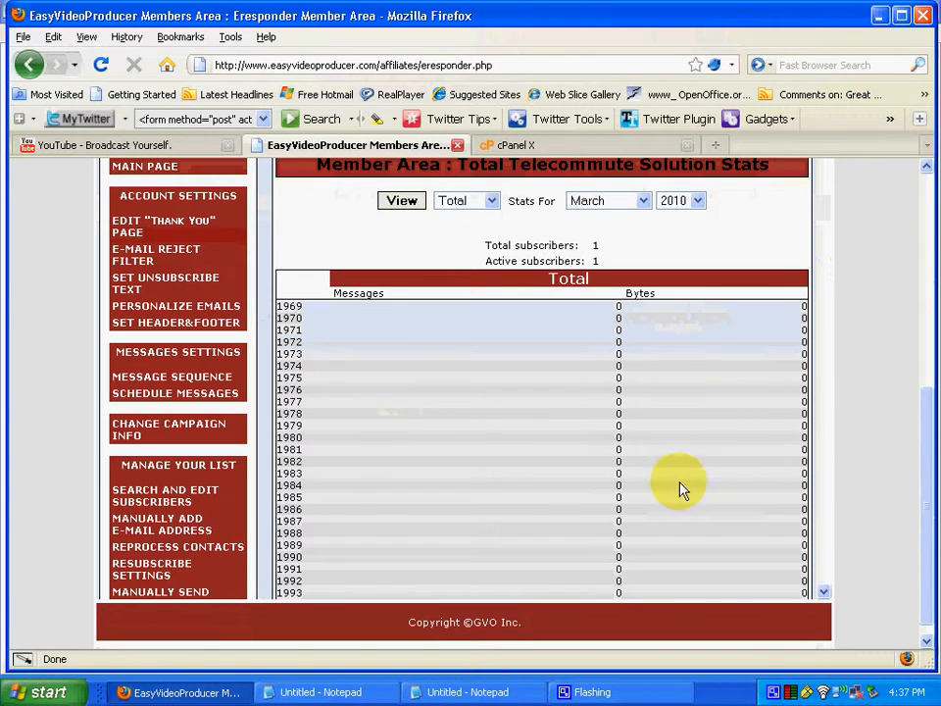
{"action": "left_click", "coordinate": [138, 234]}
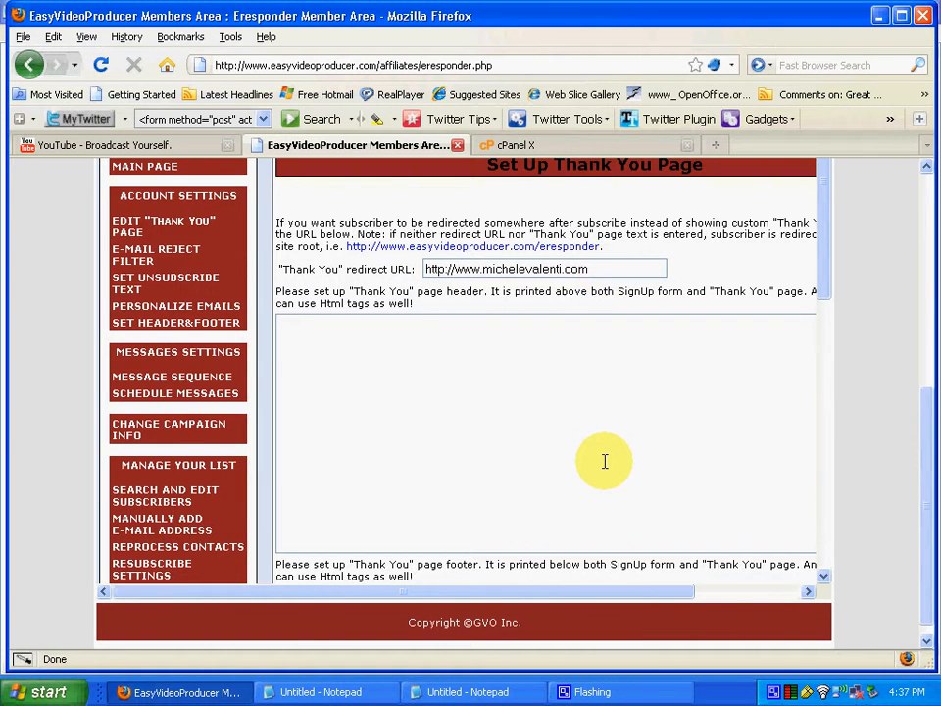
{"action": "scroll", "coordinate": [603, 459], "scroll_direction": "down", "scroll_amount": 7}
{"action": "scroll", "coordinate": [607, 456], "scroll_direction": "down", "scroll_amount": 3}
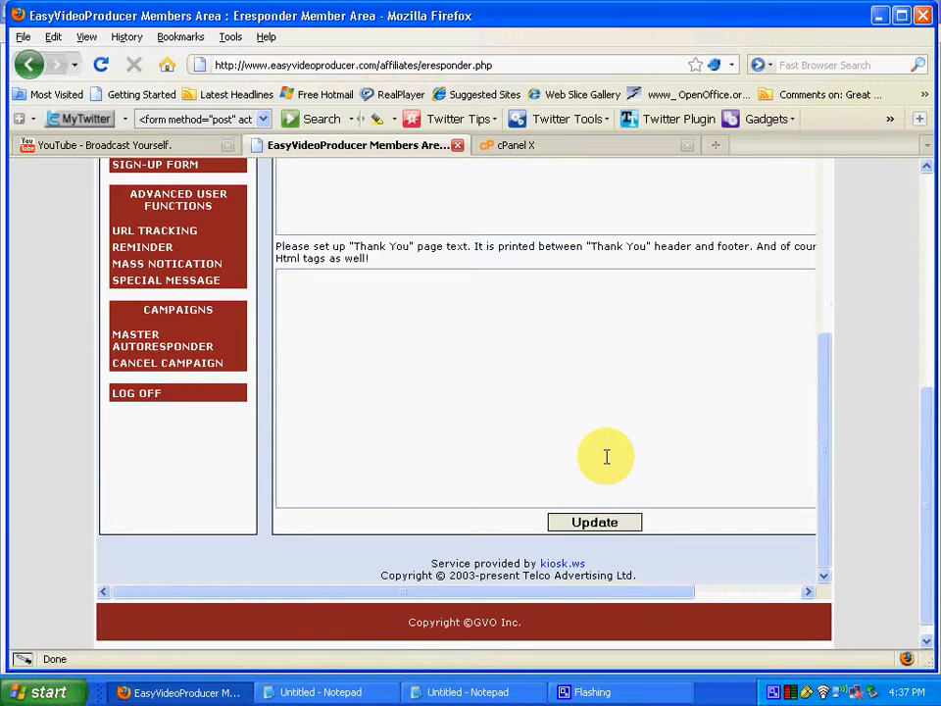
{"action": "left_click", "coordinate": [600, 521]}
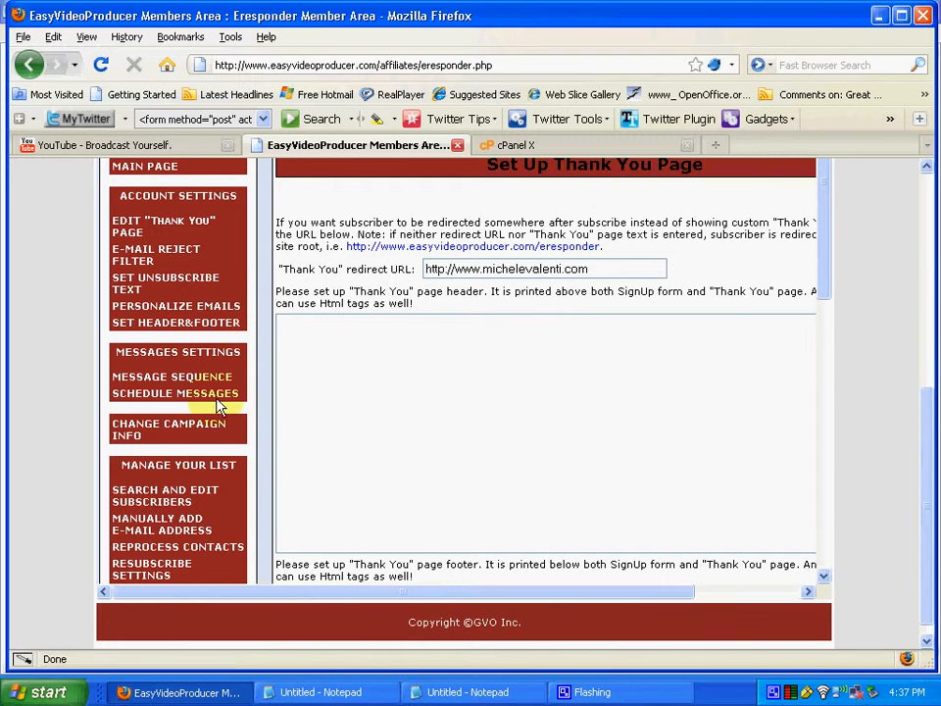
{"action": "scroll", "coordinate": [217, 406], "scroll_direction": "down", "scroll_amount": 4}
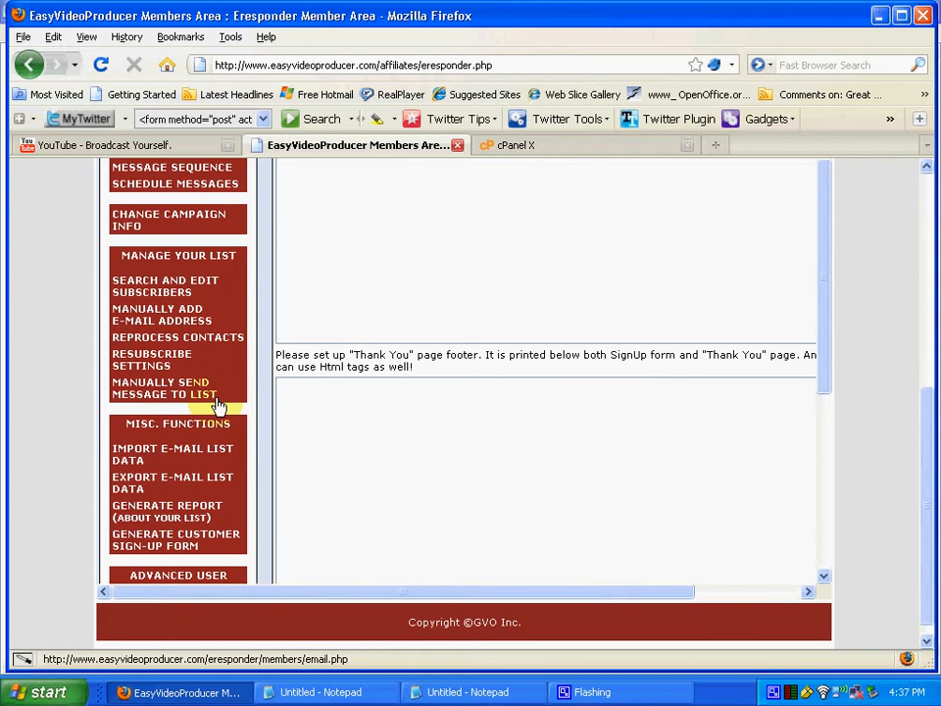
{"action": "scroll", "coordinate": [217, 406], "scroll_direction": "down", "scroll_amount": 2}
{"action": "scroll", "coordinate": [218, 406], "scroll_direction": "down", "scroll_amount": 2}
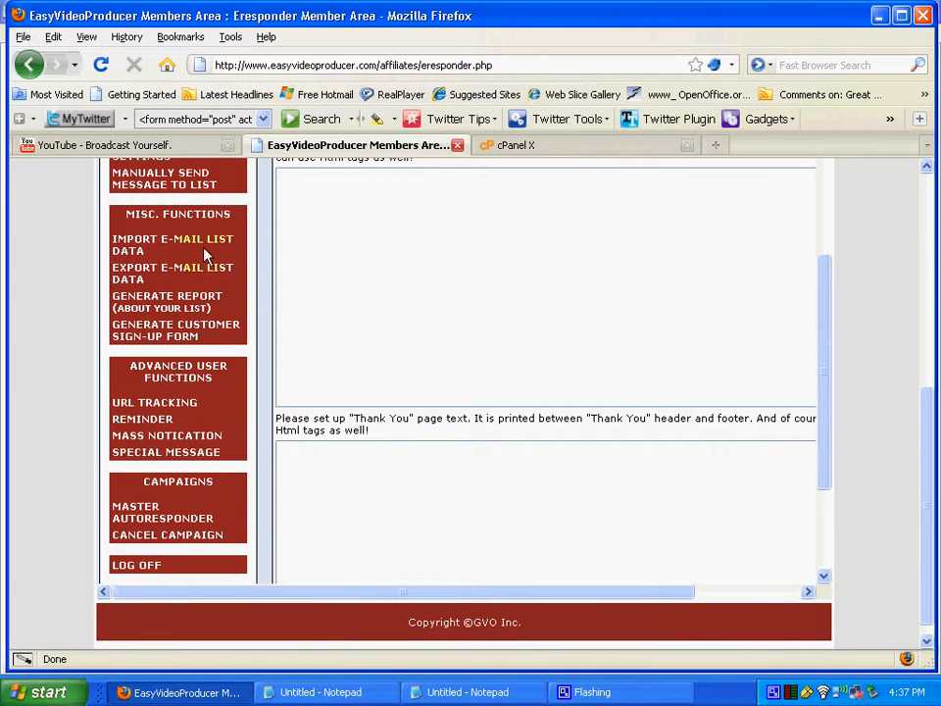
Look over the customer sign-up form's field rows and generate its HTML code
{"action": "left_click", "coordinate": [162, 334]}
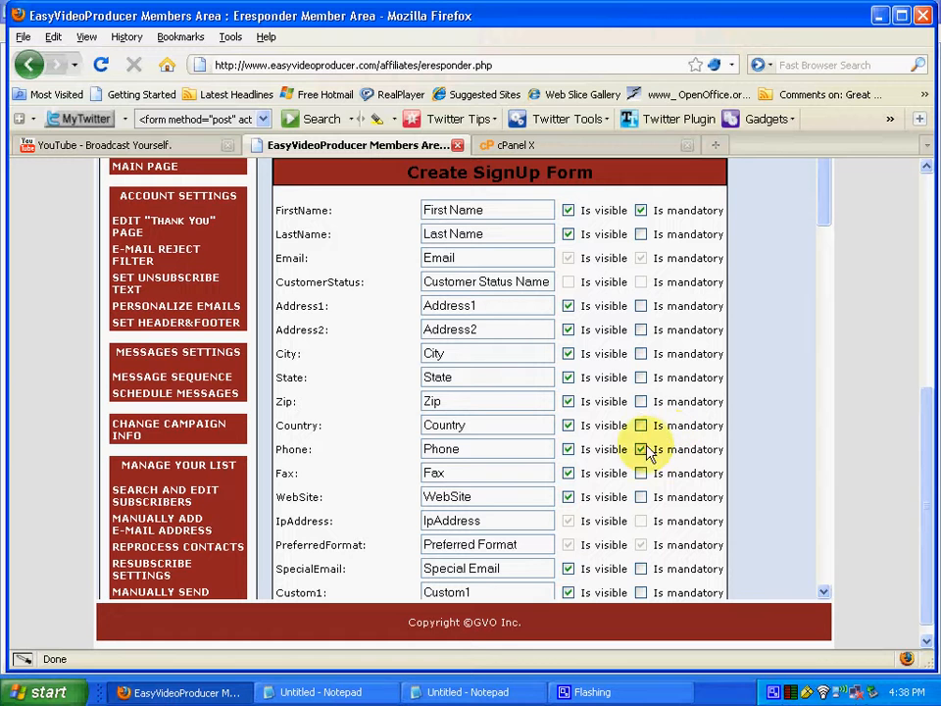
{"action": "right_click", "coordinate": [769, 694]}
{"action": "right_click", "coordinate": [771, 693]}
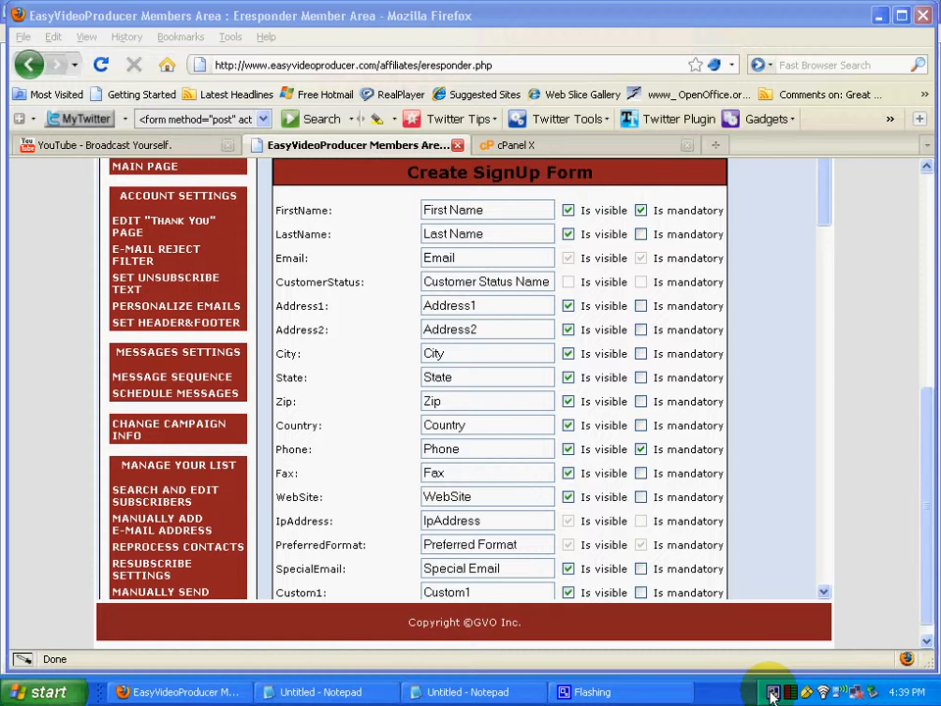
{"action": "right_click", "coordinate": [772, 694]}
{"action": "left_click", "coordinate": [797, 638]}
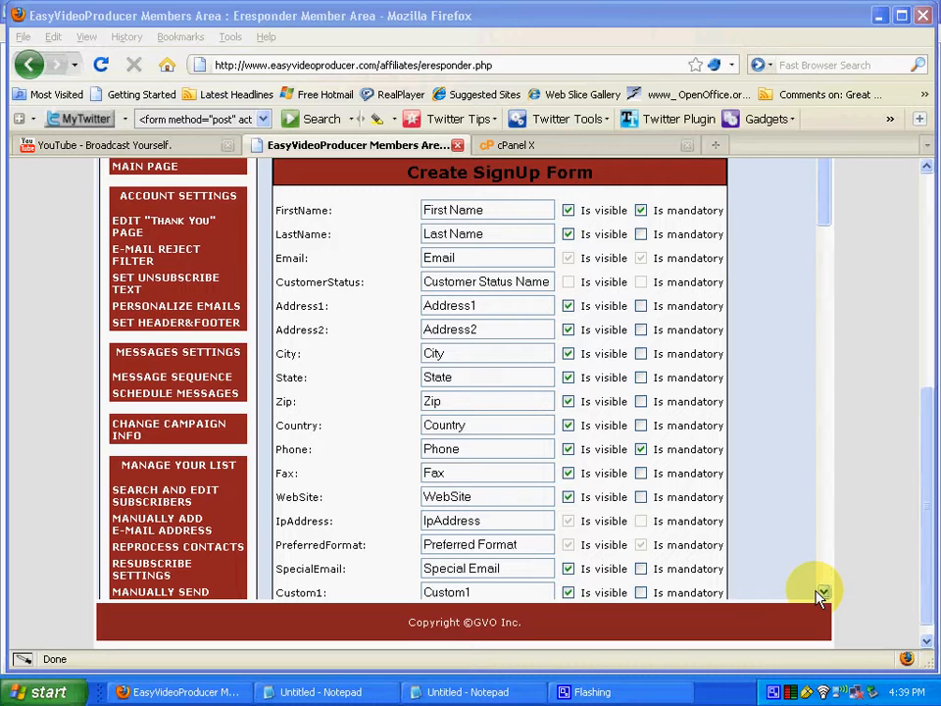
{"action": "left_click", "coordinate": [823, 593]}
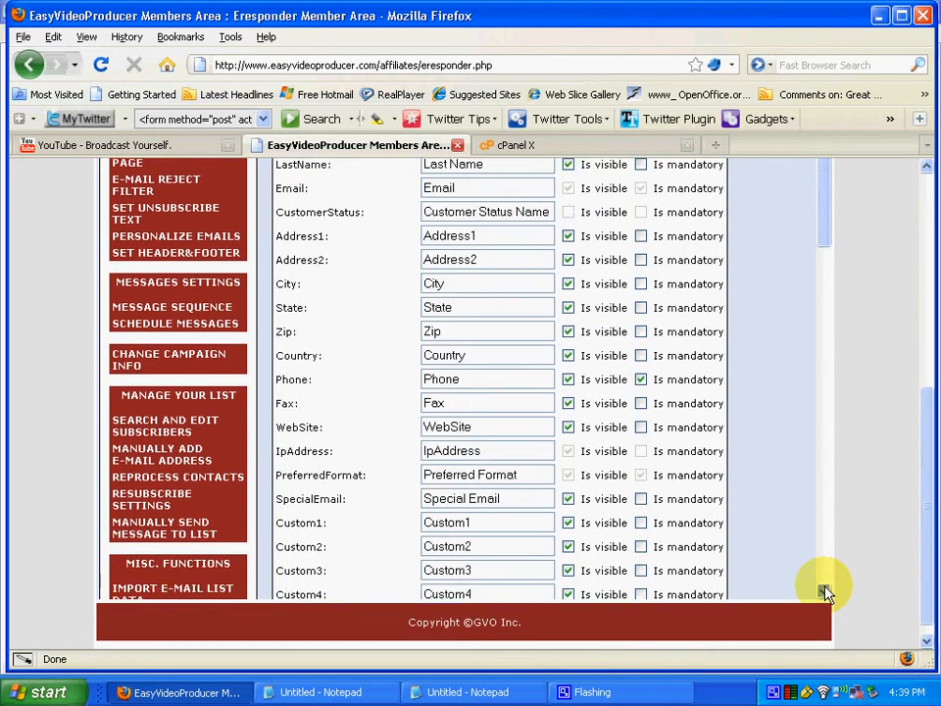
{"action": "left_click_drag", "start_coordinate": [823, 593], "coordinate": [824, 593]}
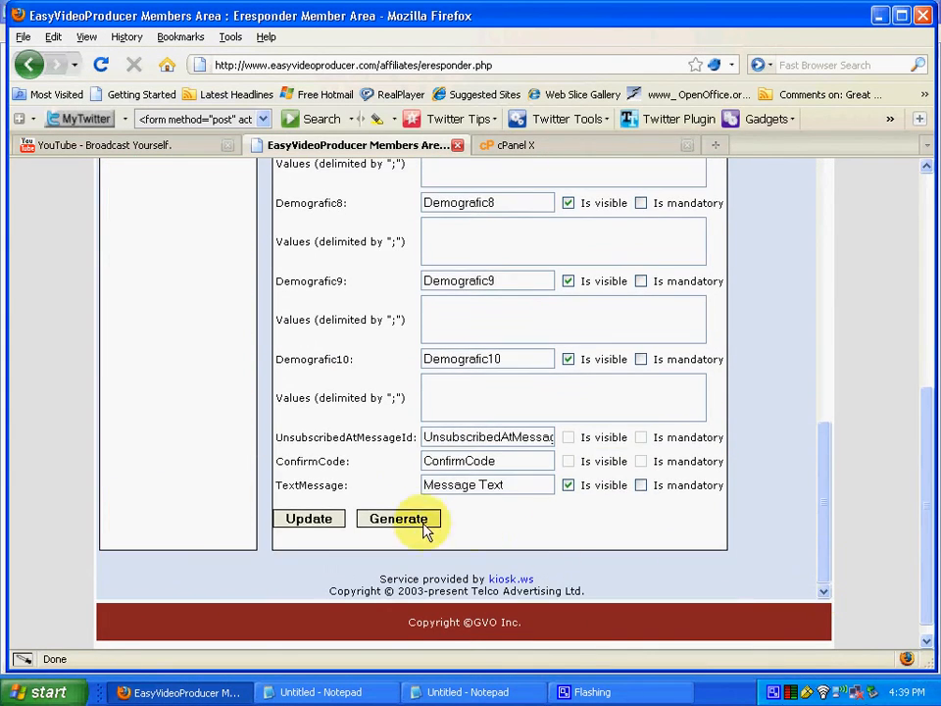
{"action": "left_click", "coordinate": [388, 521]}
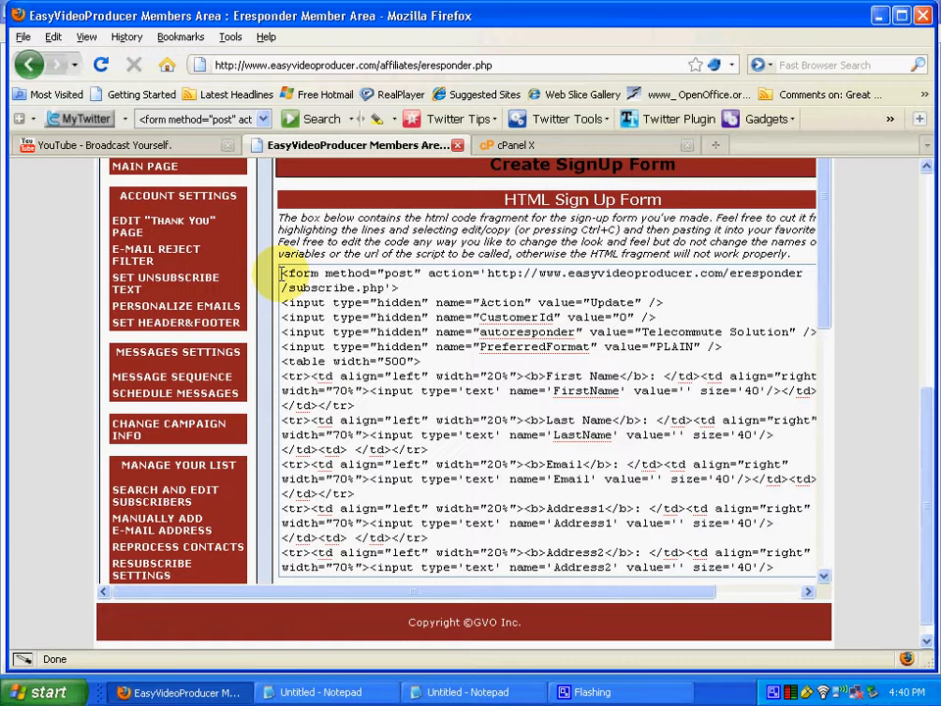
Select all of the generated sign-up form HTML and copy it
{"action": "scroll", "coordinate": [427, 387], "scroll_direction": "down", "scroll_amount": 15}
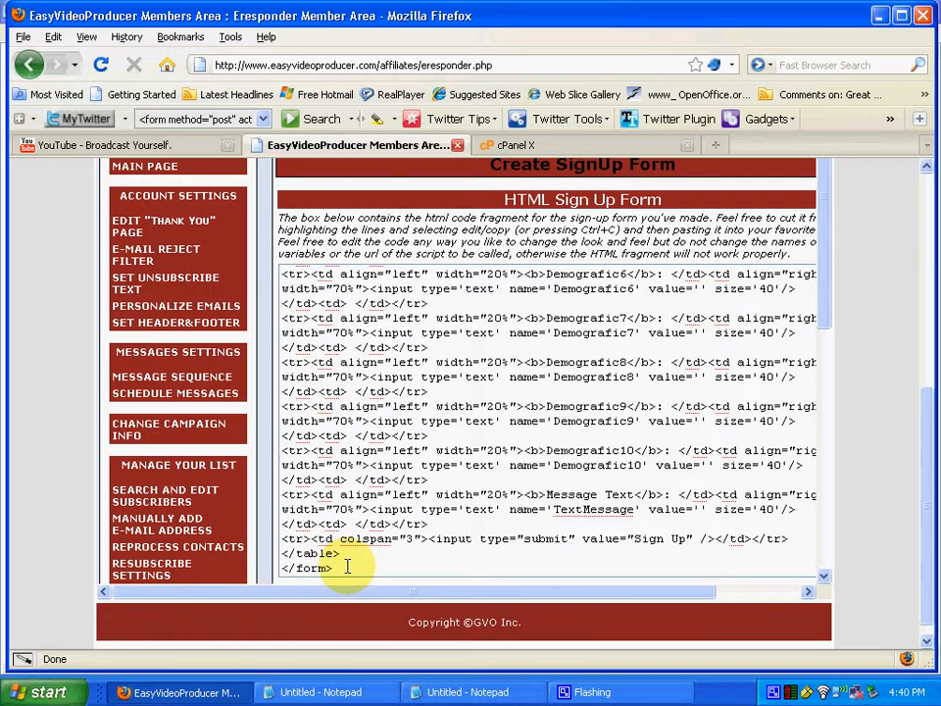
{"action": "key", "text": "ctrl+a"}
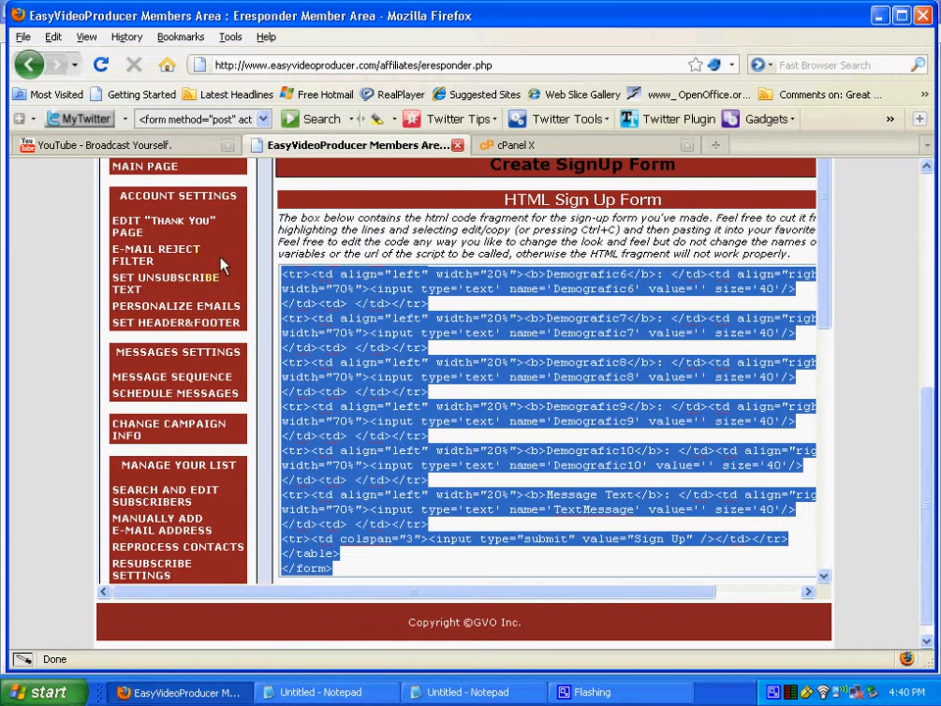
{"action": "right_click", "coordinate": [342, 414]}
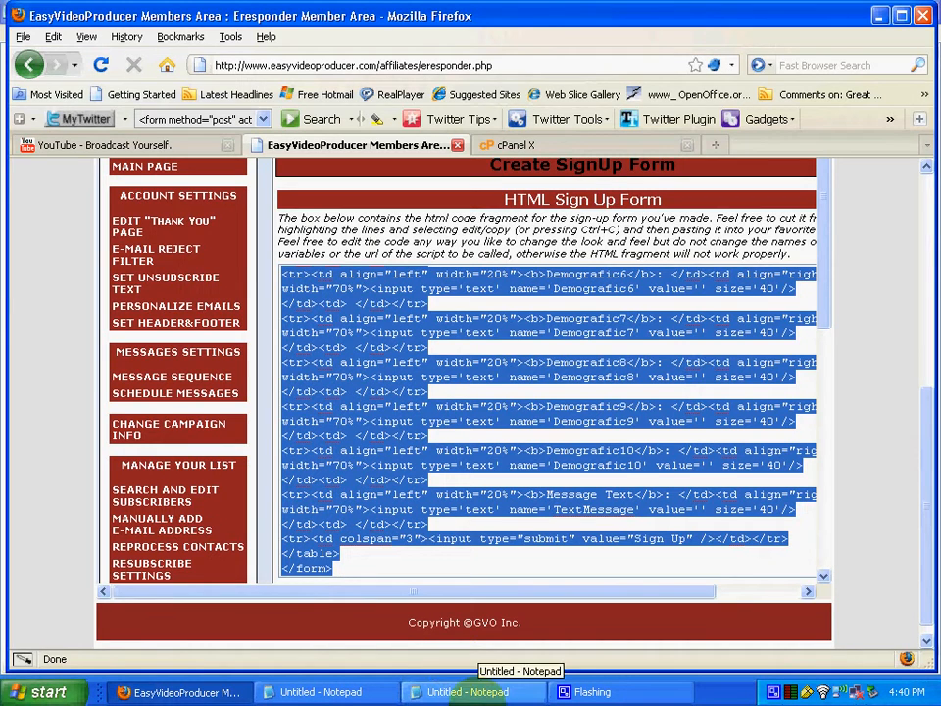
Paste the sign-up form code into the second, empty Untitled Notepad document
{"action": "left_click", "coordinate": [470, 692]}
{"action": "right_click", "coordinate": [153, 114]}
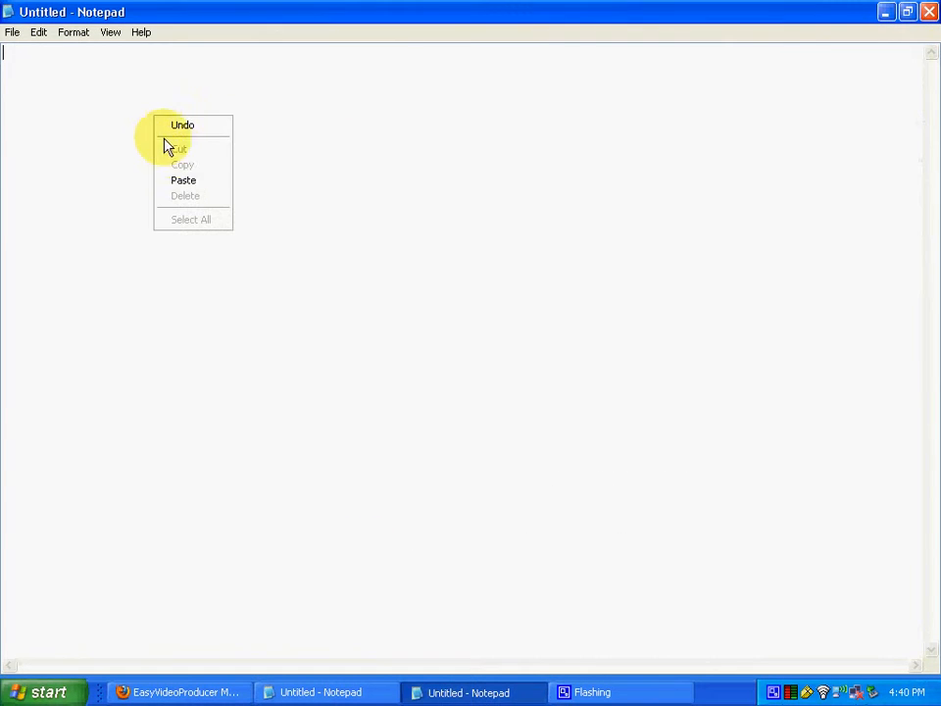
{"action": "left_click", "coordinate": [182, 179]}
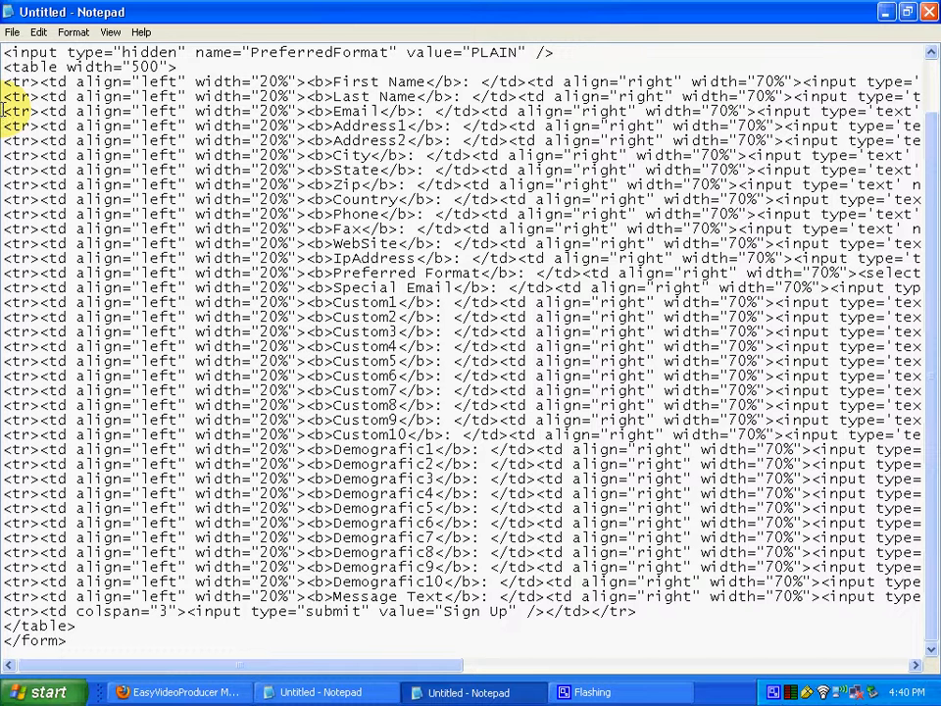
Delete the Address1, Address2, City, State, Zip and Country rows so Email leads to Phone
{"action": "left_click_drag", "start_coordinate": [4, 111], "coordinate": [932, 200]}
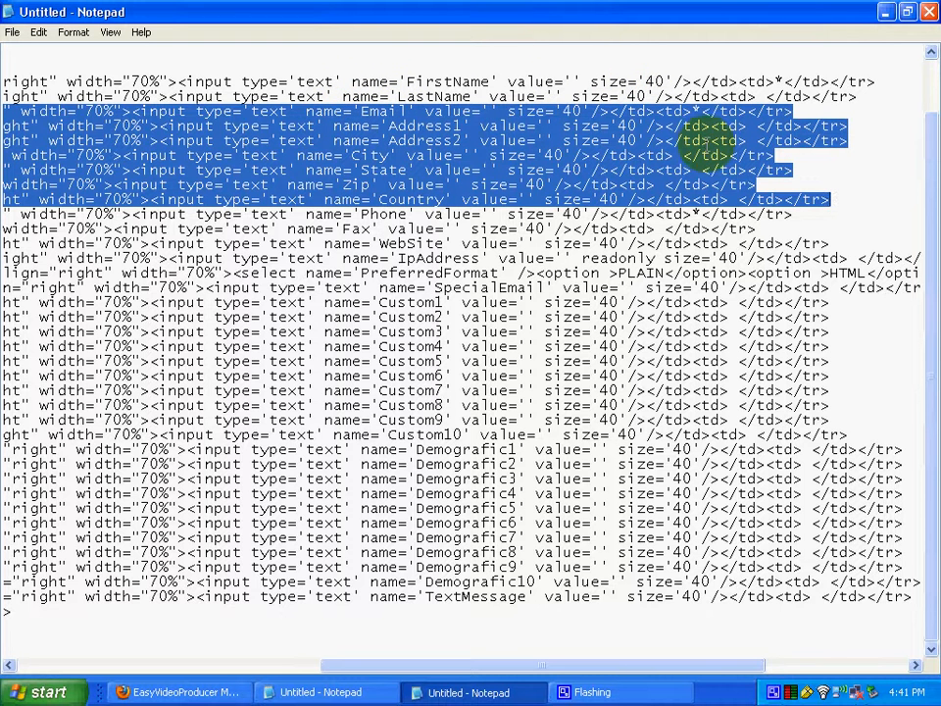
{"action": "left_click", "coordinate": [837, 201]}
{"action": "left_click_drag", "start_coordinate": [836, 201], "coordinate": [250, 215]}
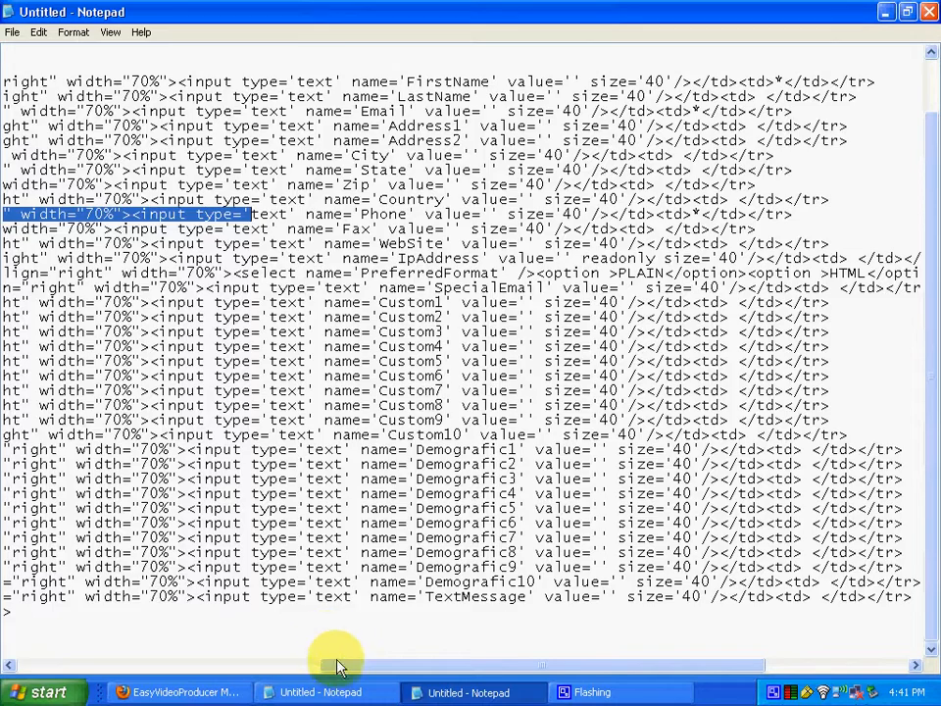
{"action": "left_click_drag", "start_coordinate": [336, 667], "coordinate": [8, 666]}
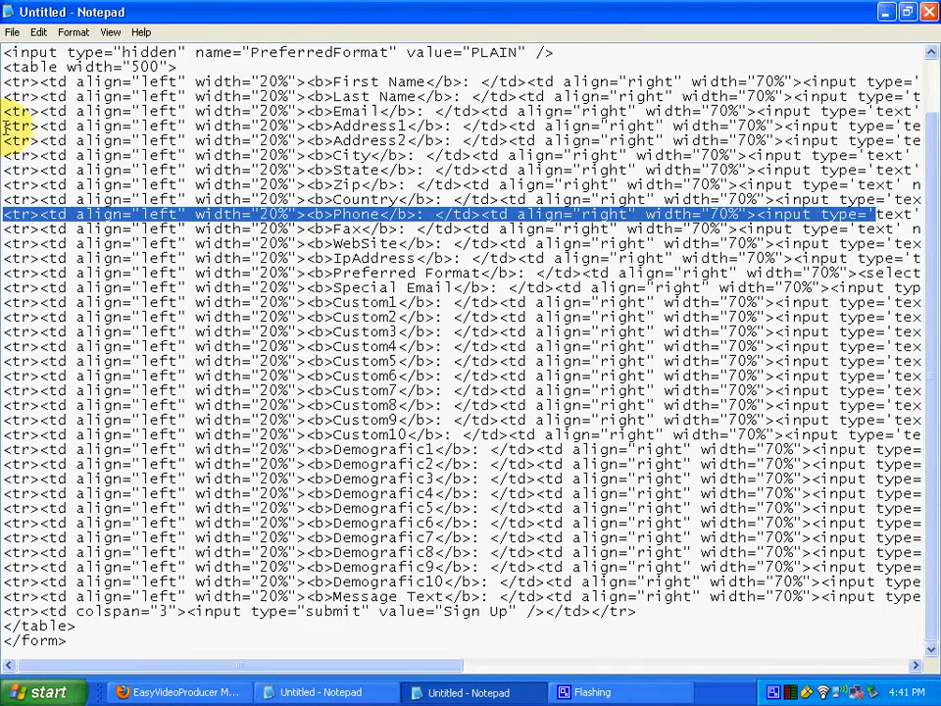
{"action": "left_click_drag", "start_coordinate": [6, 122], "coordinate": [936, 196]}
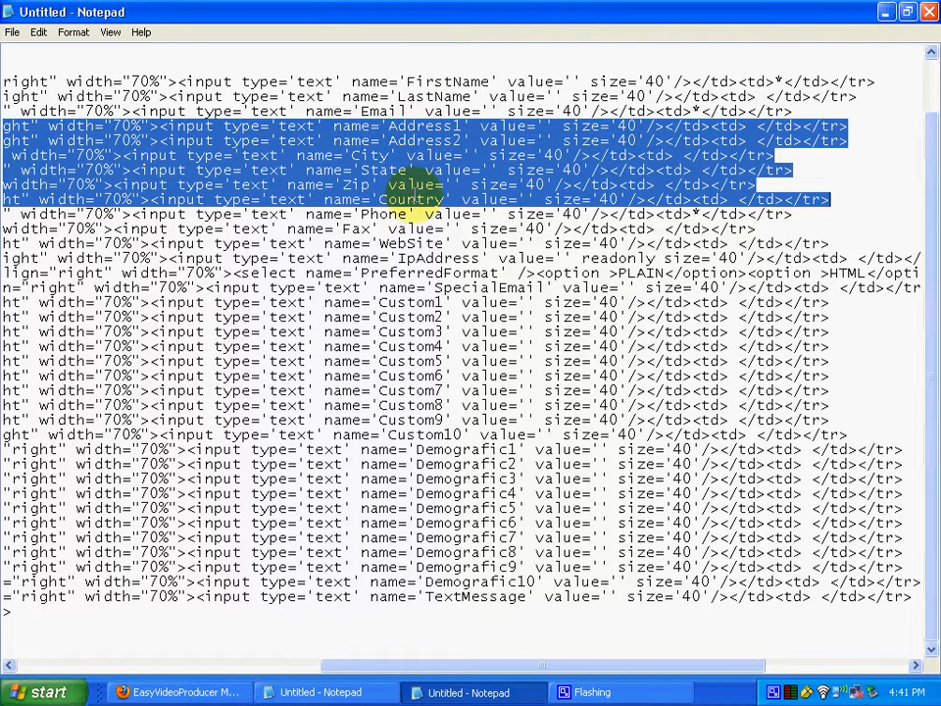
{"action": "key", "text": "Delete"}
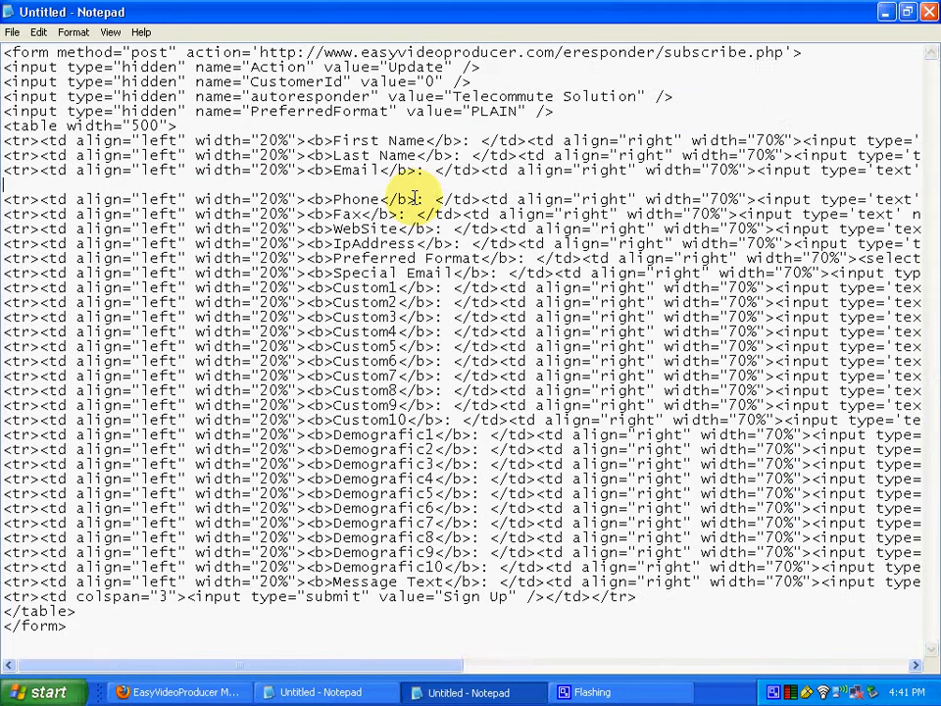
Remove the leftover blank line, then delete every row from Fax through Message Text
{"action": "key", "text": "Delete"}
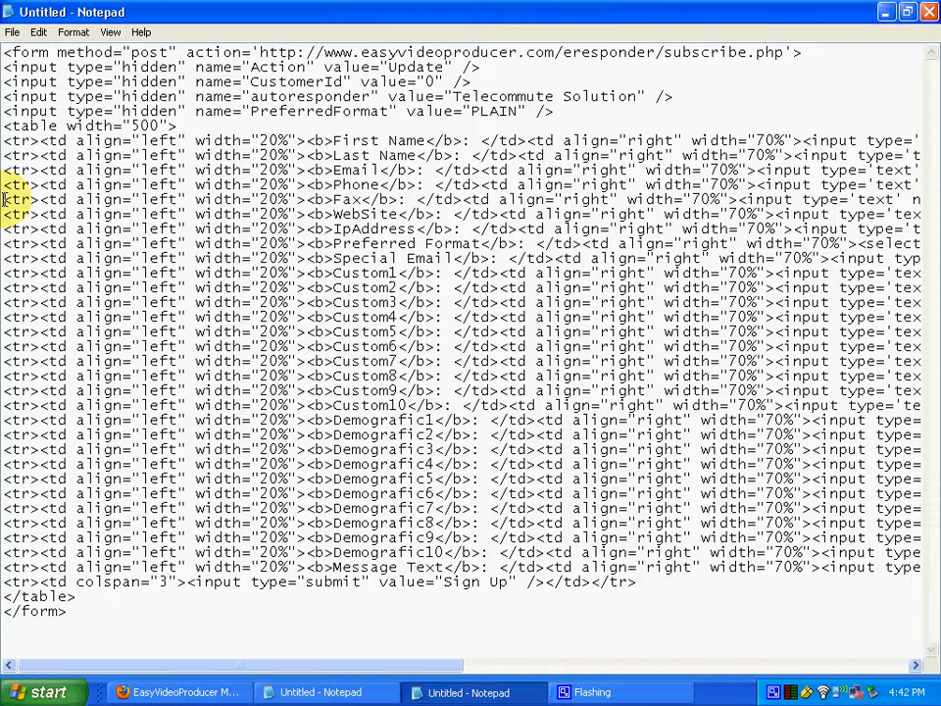
{"action": "left_click_drag", "start_coordinate": [8, 194], "coordinate": [931, 574]}
{"action": "key", "text": "Delete"}
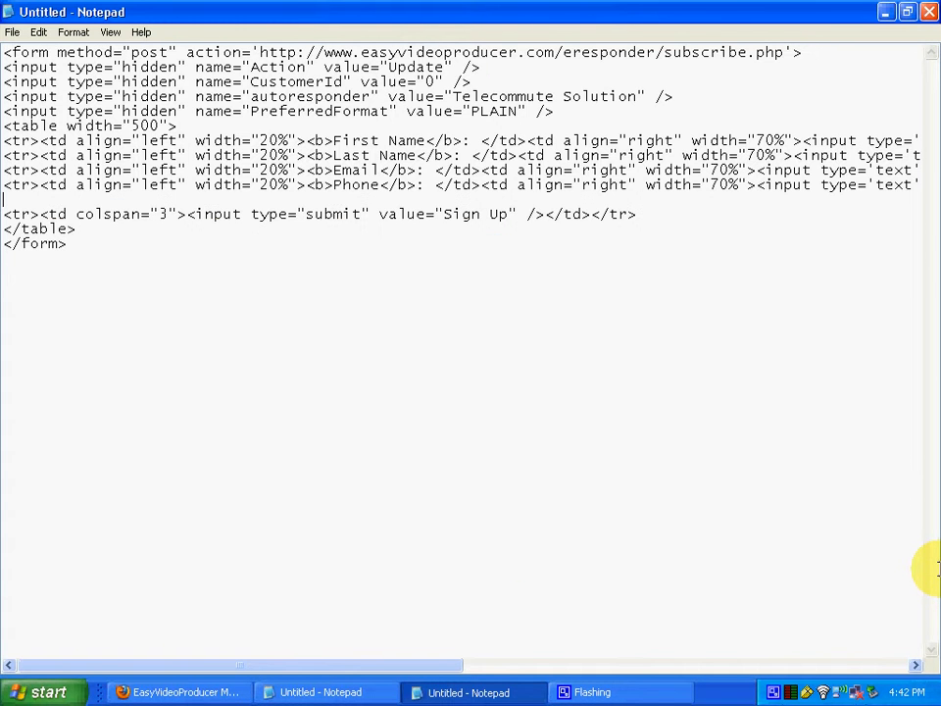
Delete the empty line so the Sign Up submit row sits right after Phone
{"action": "key", "text": "Delete"}
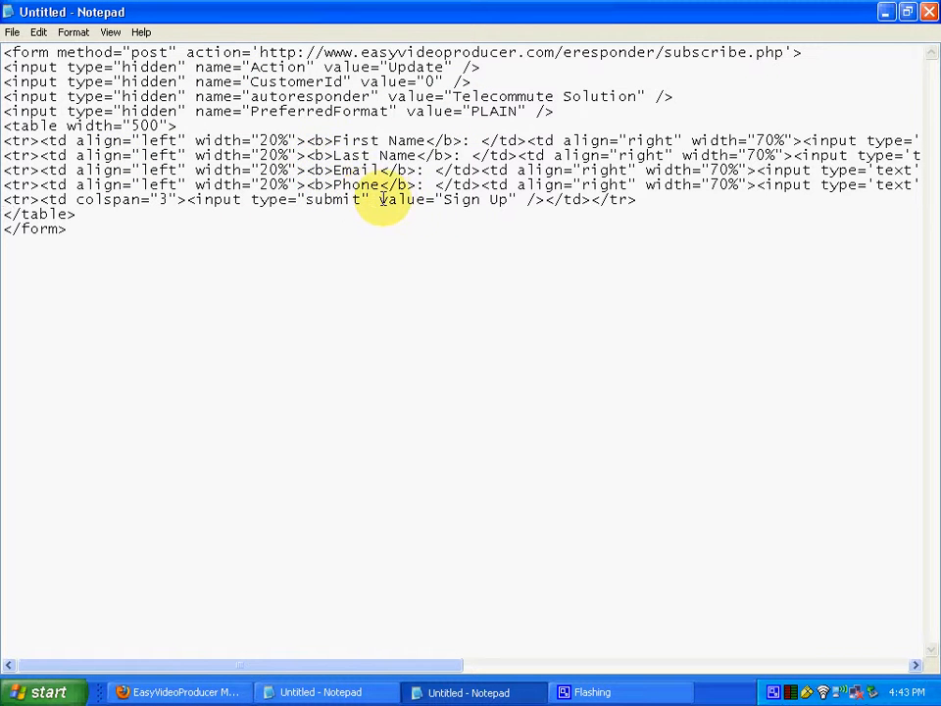
{"action": "left_click", "coordinate": [438, 199]}
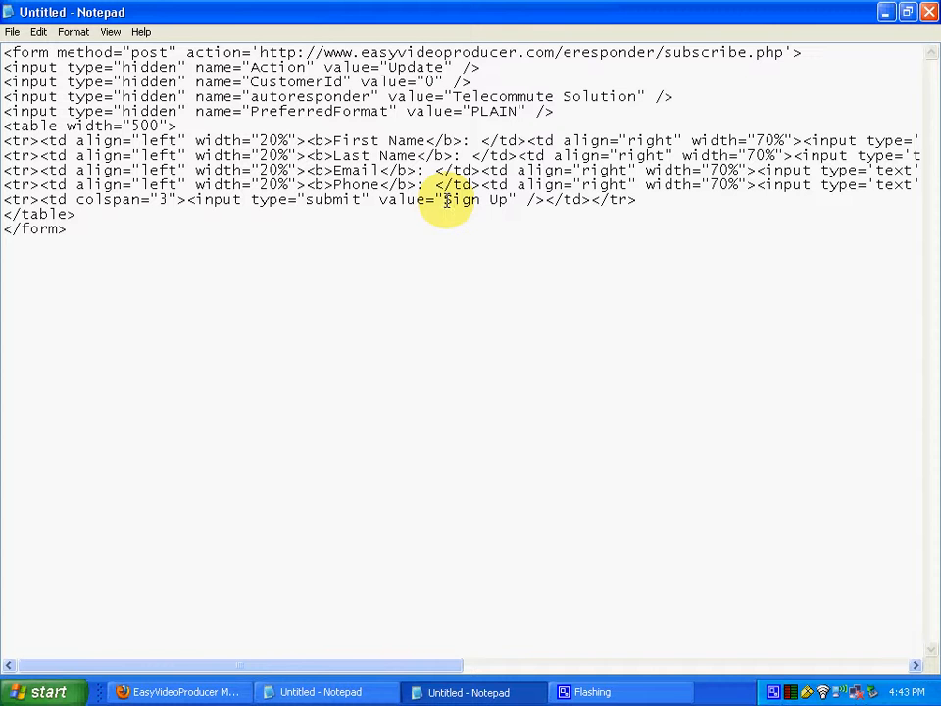
Replace the submit button value 'Sign Up' with 'Get System'
{"action": "key", "text": "Delete"}
{"action": "key", "text": "Delete"}
{"action": "key", "text": "Delete"}
{"action": "key", "text": "Delete"}
{"action": "key", "text": "Delete"}
{"action": "key", "text": "Delete"}
{"action": "key", "text": "Delete"}
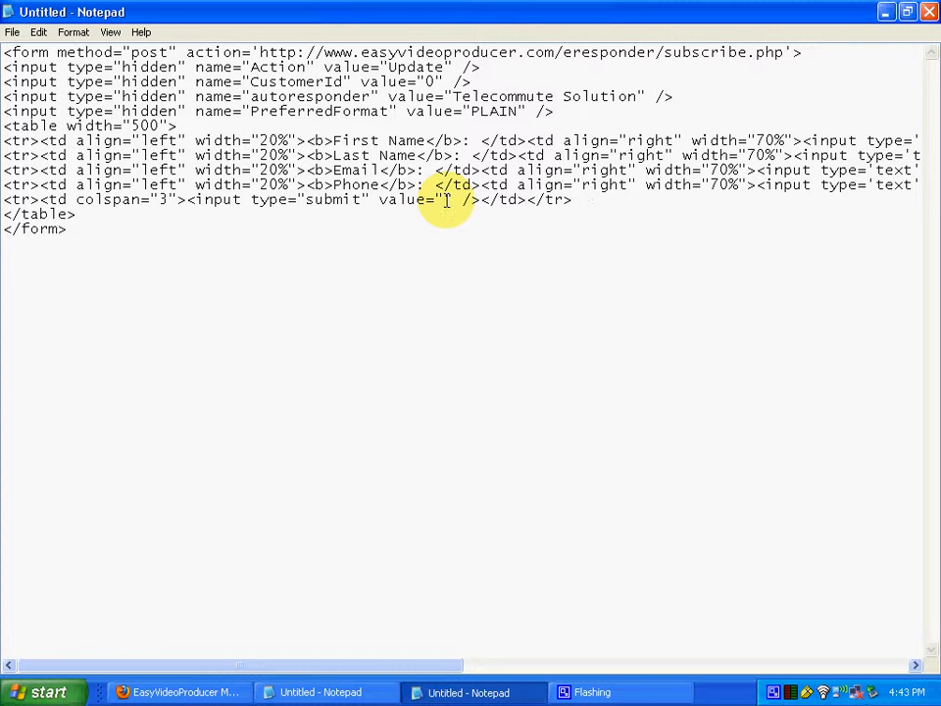
{"action": "type", "text": "Get System"}
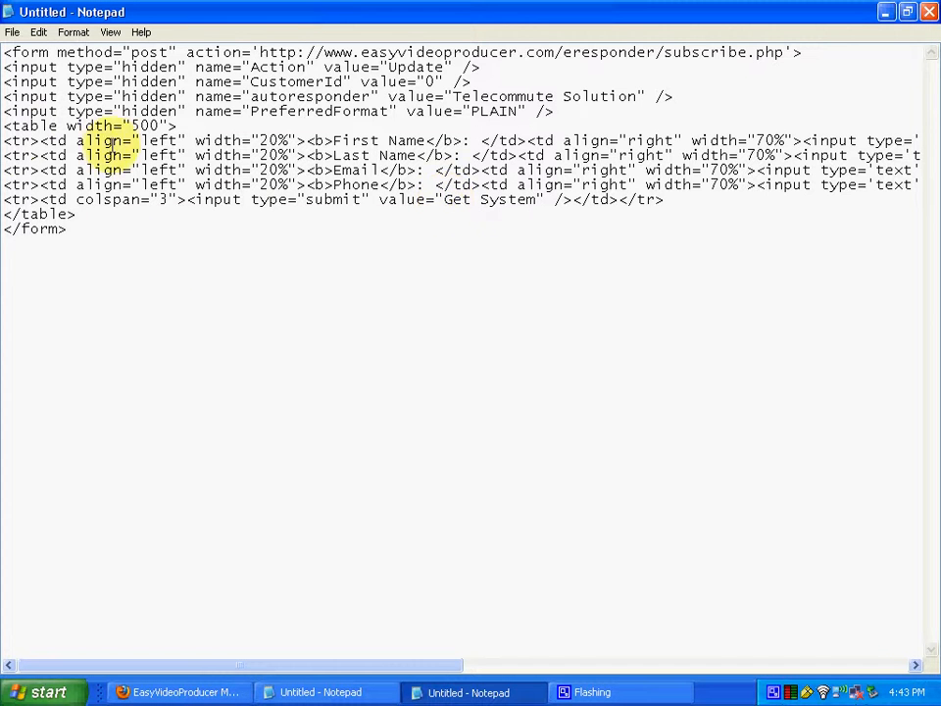
Select all of the edited form code in Notepad and copy it
{"action": "left_click", "coordinate": [113, 230]}
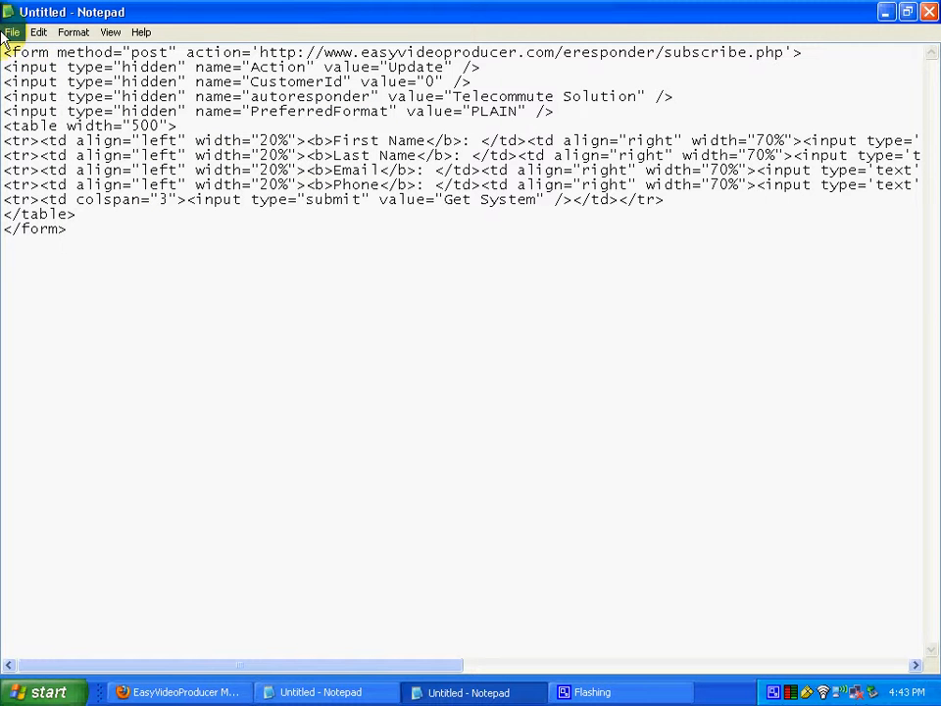
{"action": "left_click", "coordinate": [39, 33]}
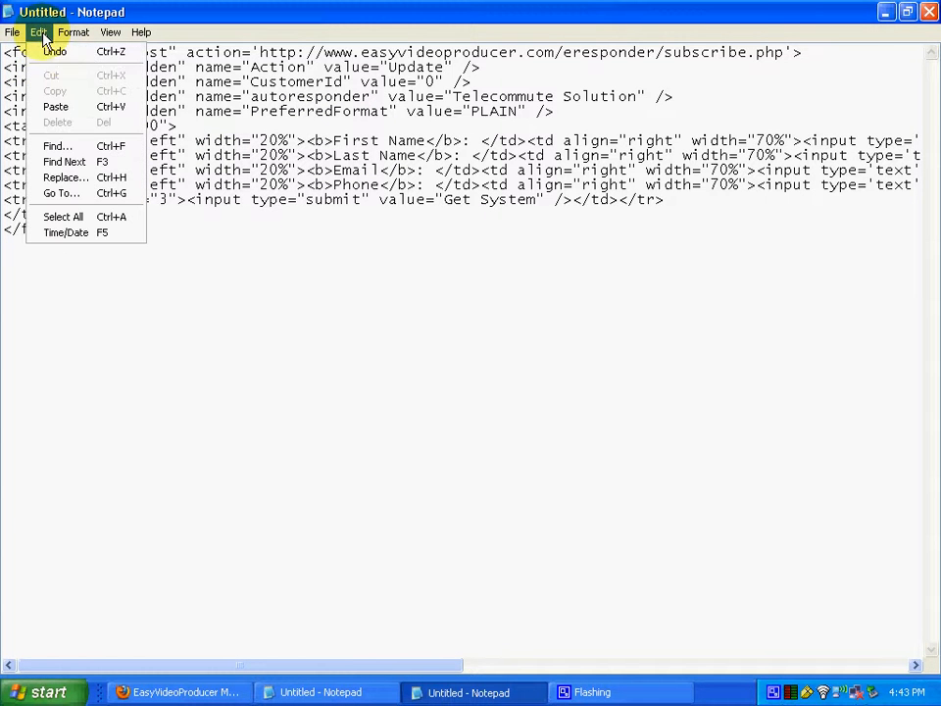
{"action": "left_click", "coordinate": [71, 222]}
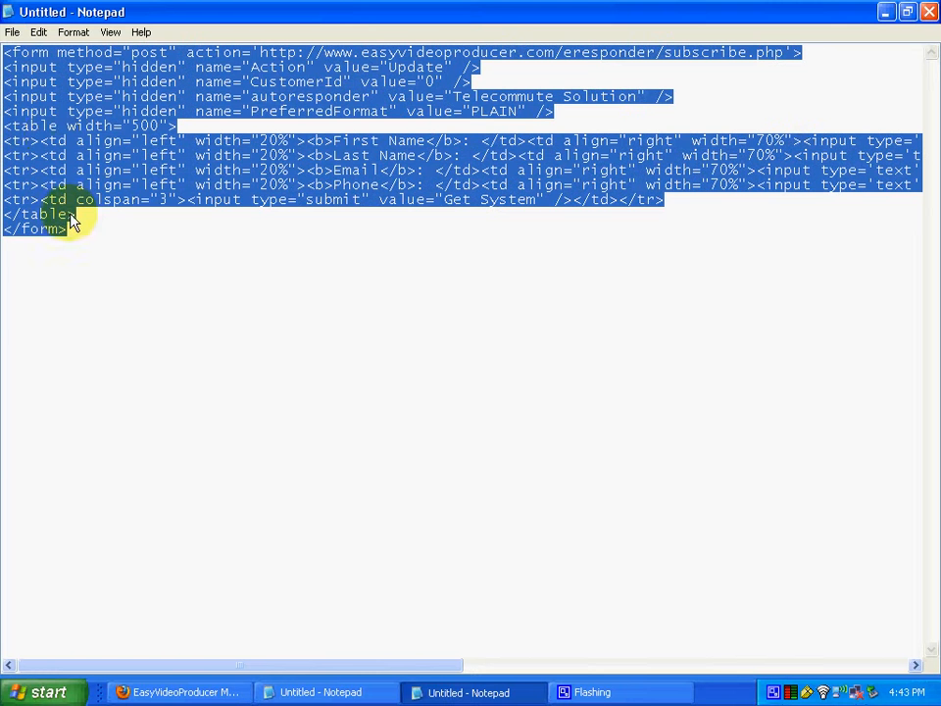
{"action": "left_click", "coordinate": [37, 33]}
{"action": "left_click", "coordinate": [57, 93]}
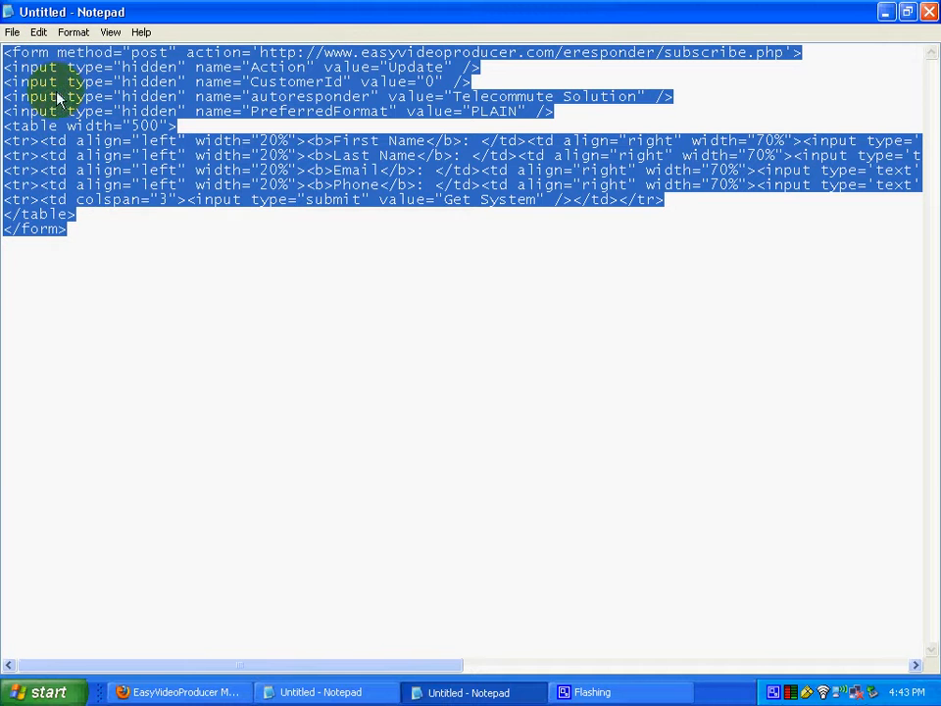
Back in Firefox, start cPanel's File Manager with the Web Root (public_html/www) folder
{"action": "left_click", "coordinate": [209, 692]}
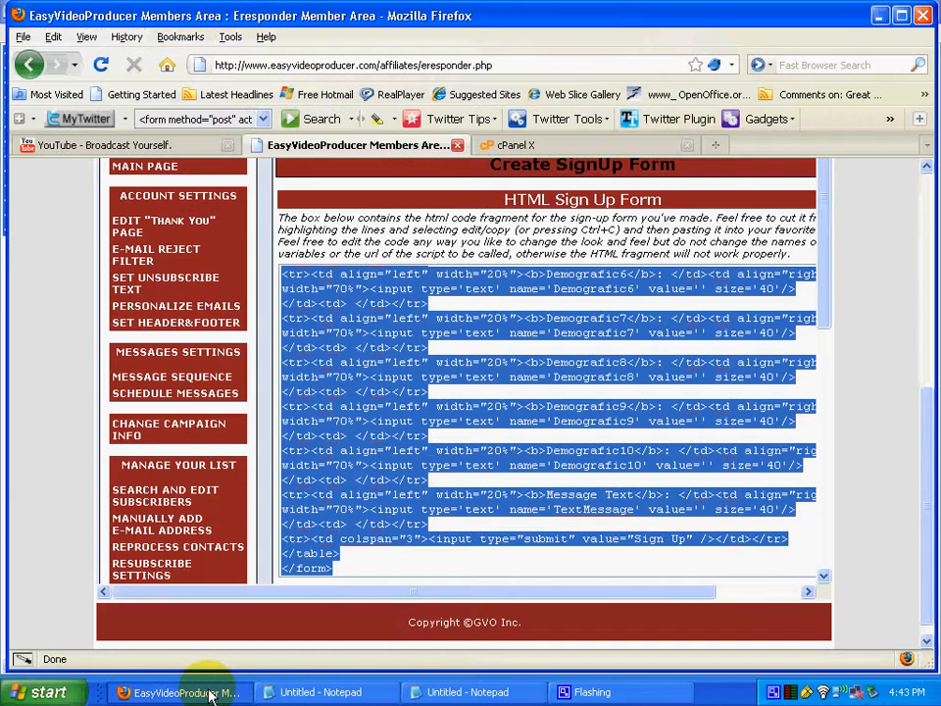
{"action": "left_click", "coordinate": [611, 149]}
{"action": "left_click", "coordinate": [497, 447]}
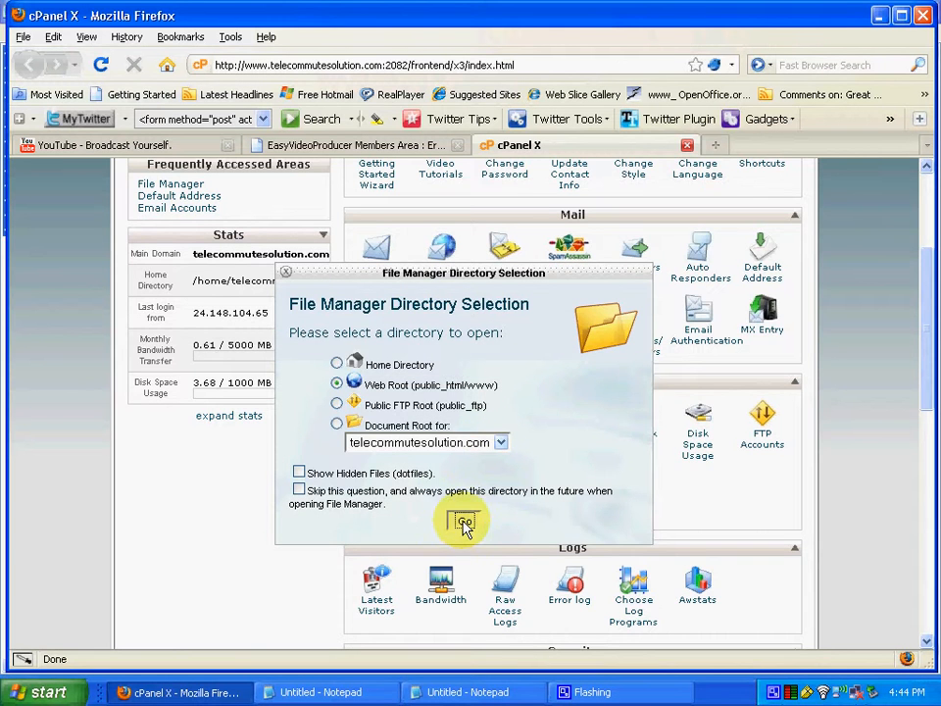
Open File Manager at the web root (public_html) and select index.html
{"action": "left_click", "coordinate": [465, 522]}
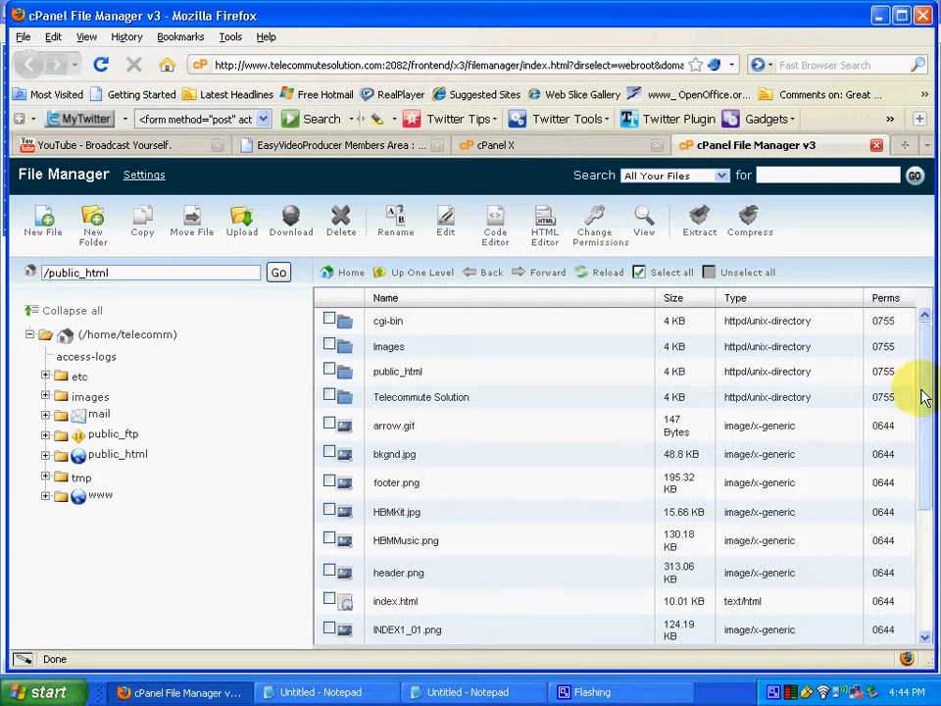
{"action": "left_click_drag", "start_coordinate": [925, 397], "coordinate": [930, 503]}
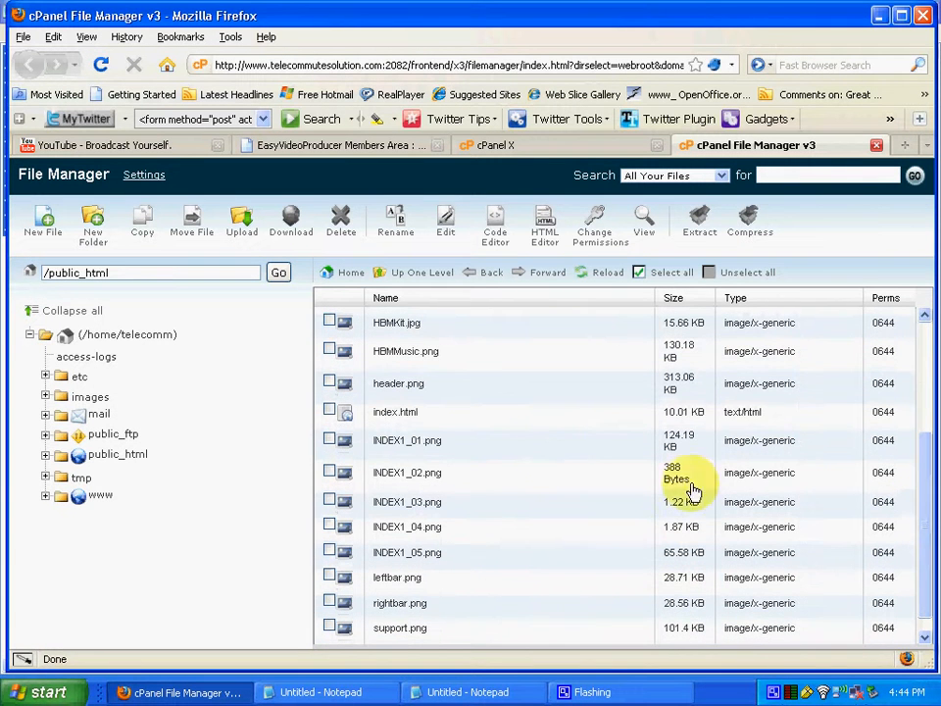
{"action": "left_click", "coordinate": [330, 411]}
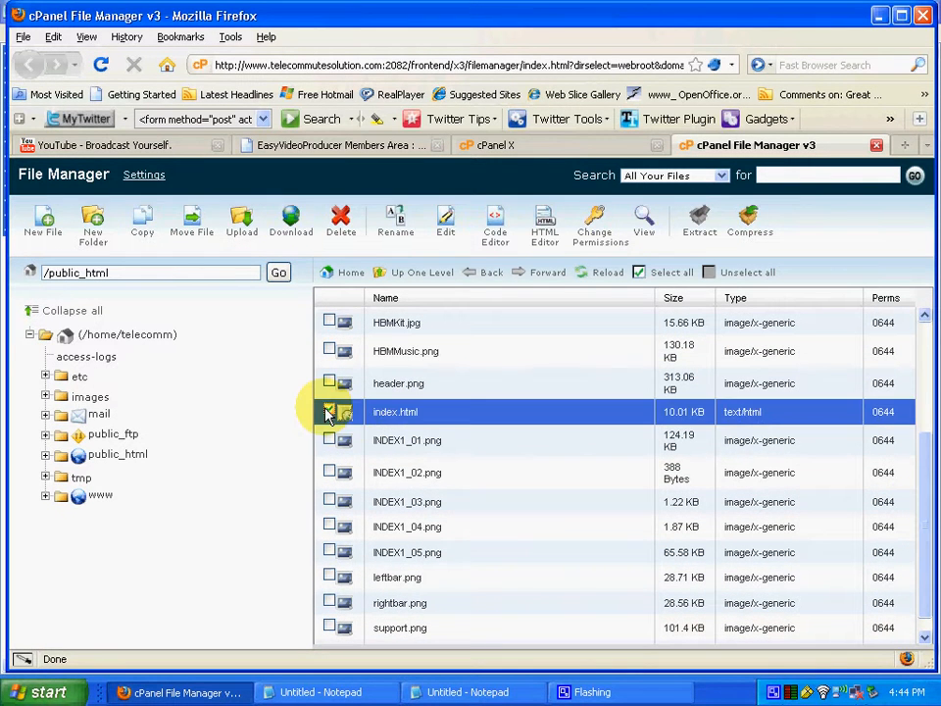
In the HTML Editor, add an 'Insert Form' line below the NO Thanks text and save index.html
{"action": "left_click", "coordinate": [549, 237]}
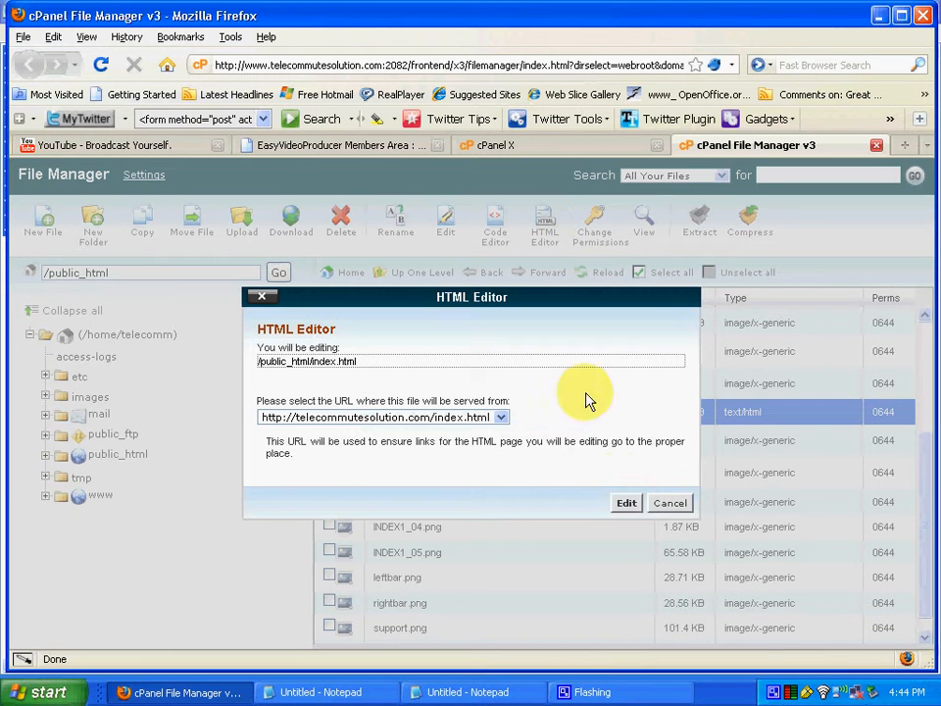
{"action": "left_click", "coordinate": [623, 504]}
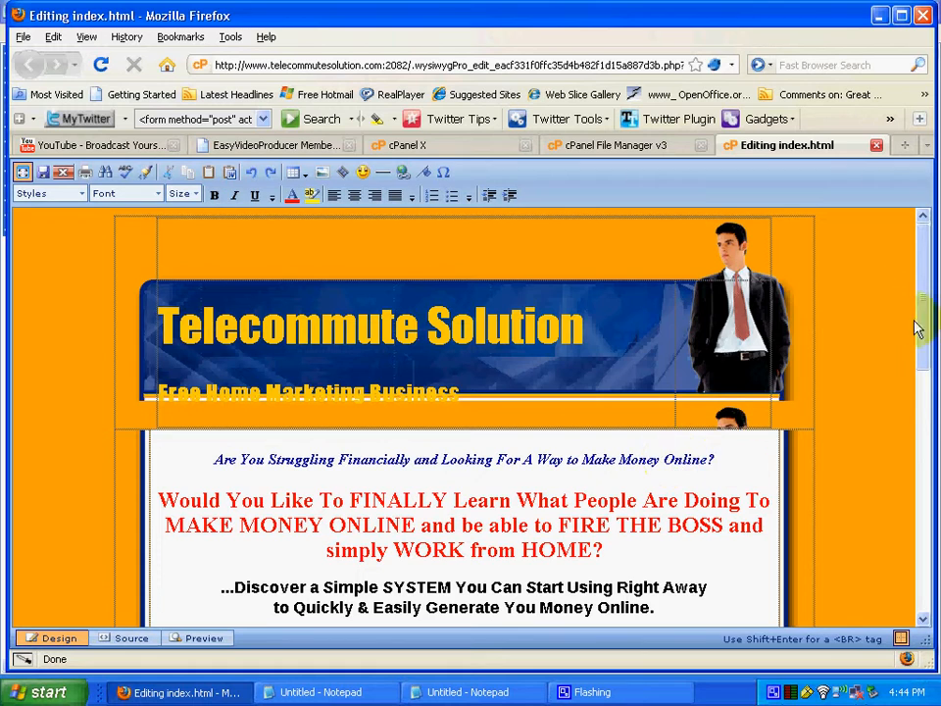
{"action": "left_click_drag", "start_coordinate": [916, 328], "coordinate": [931, 485]}
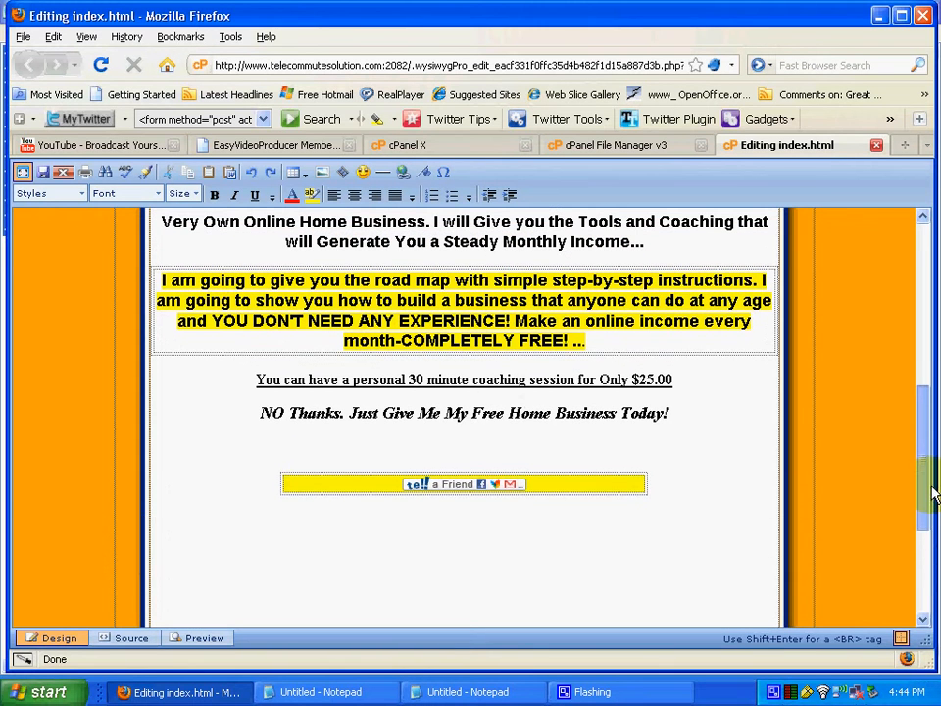
{"action": "left_click", "coordinate": [736, 471]}
{"action": "left_click", "coordinate": [492, 444]}
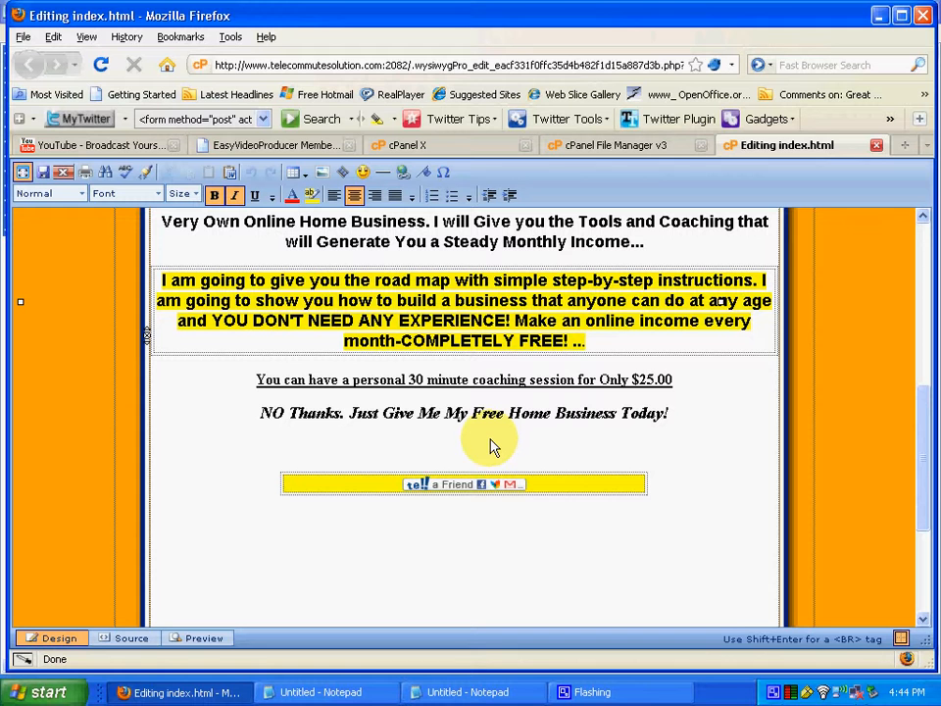
{"action": "type", "text": "Insert Form"}
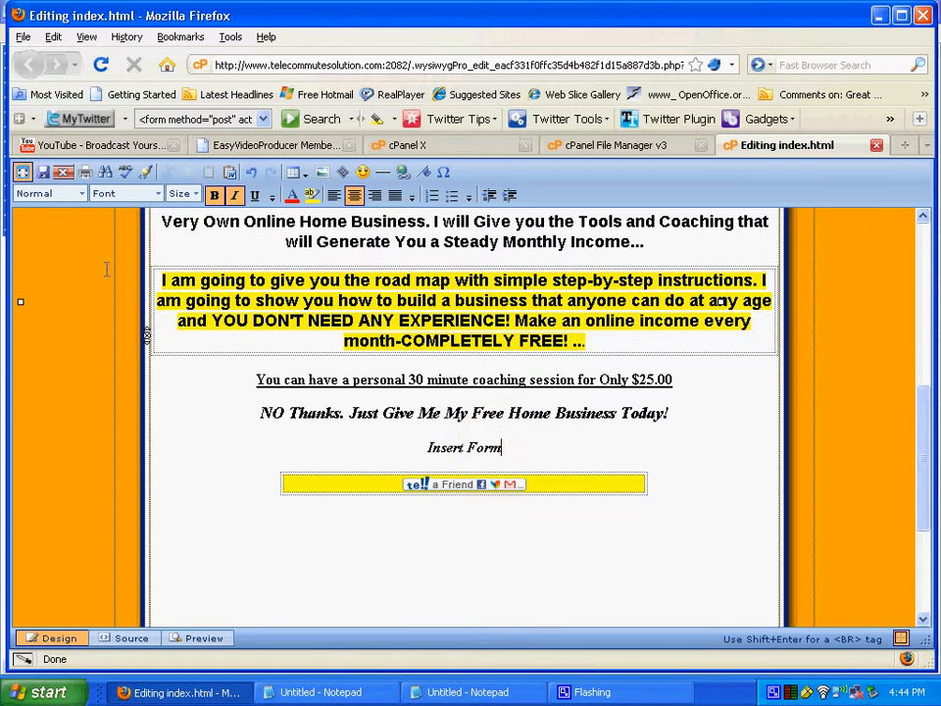
{"action": "left_click", "coordinate": [43, 173]}
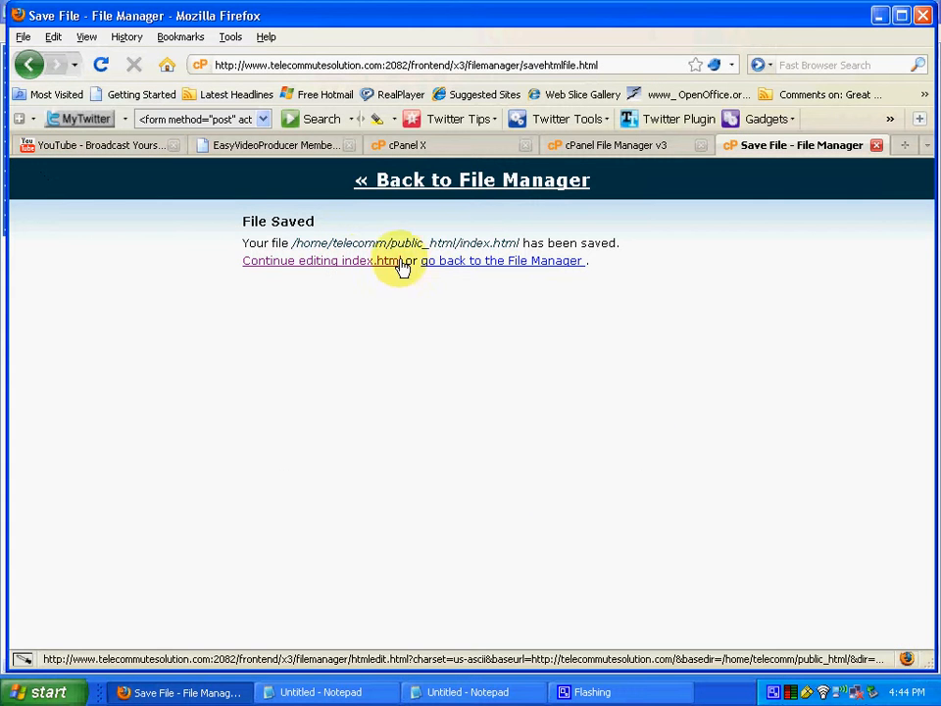
Open index.html in the code editor and find the 'Insert' placeholder
{"action": "left_click", "coordinate": [481, 266]}
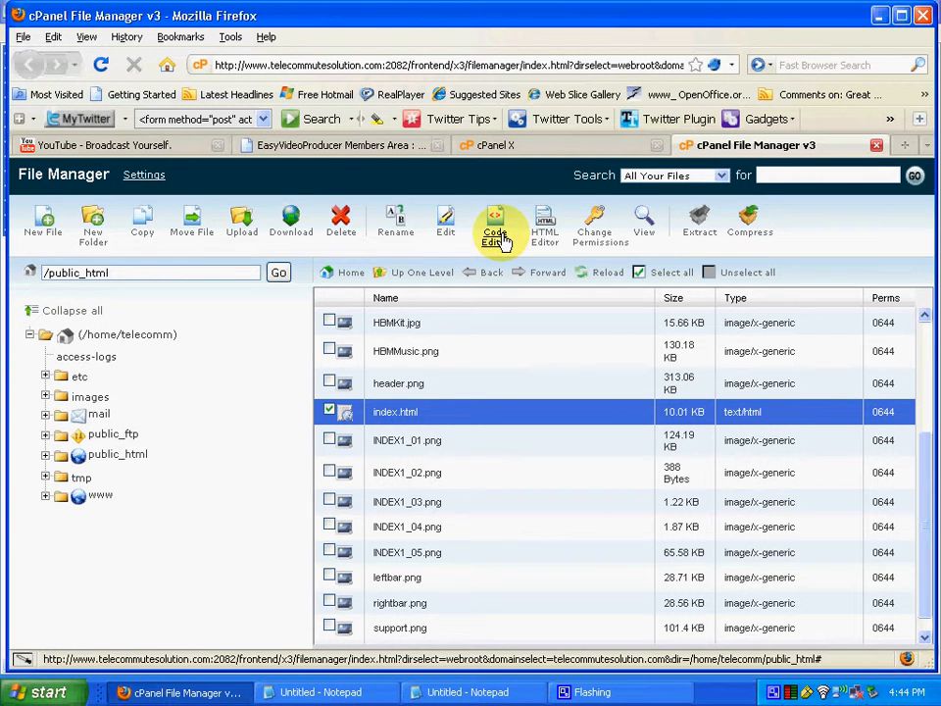
{"action": "left_click", "coordinate": [501, 241]}
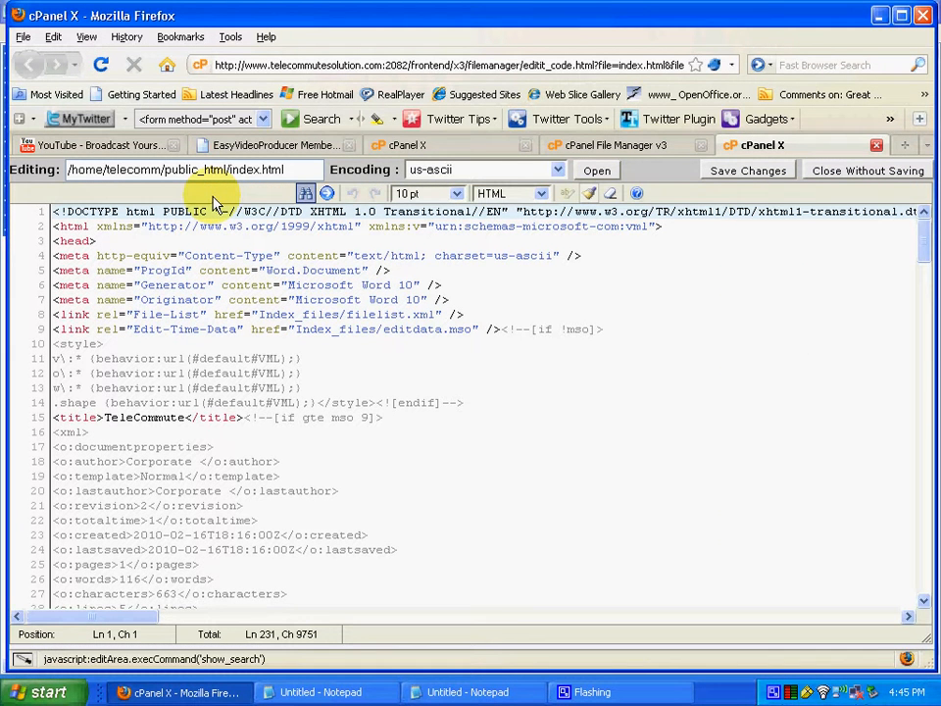
{"action": "left_click", "coordinate": [305, 194]}
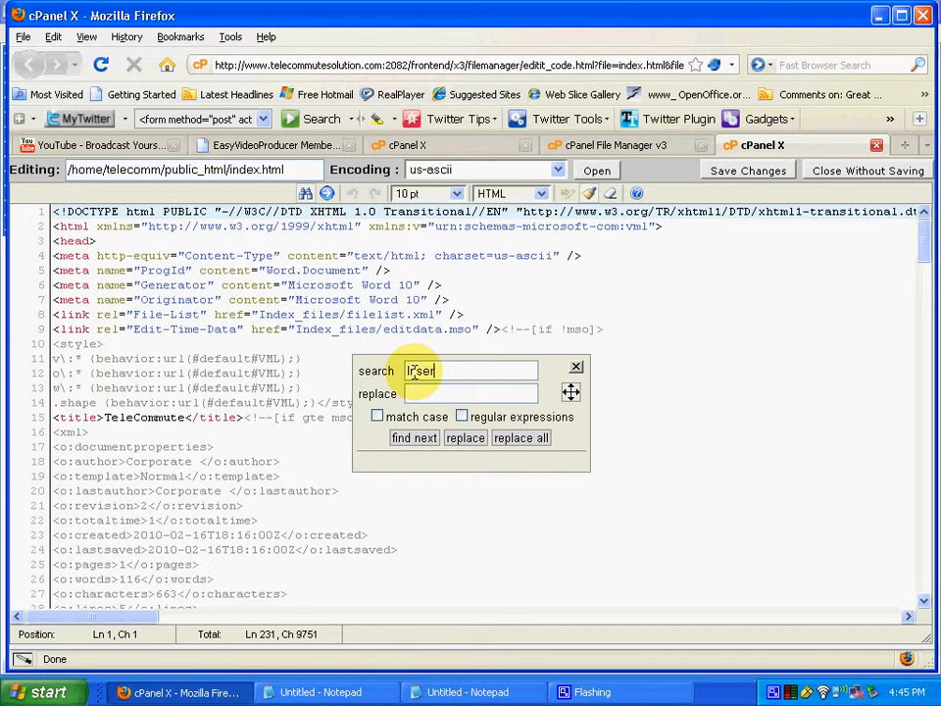
{"action": "left_click", "coordinate": [414, 438]}
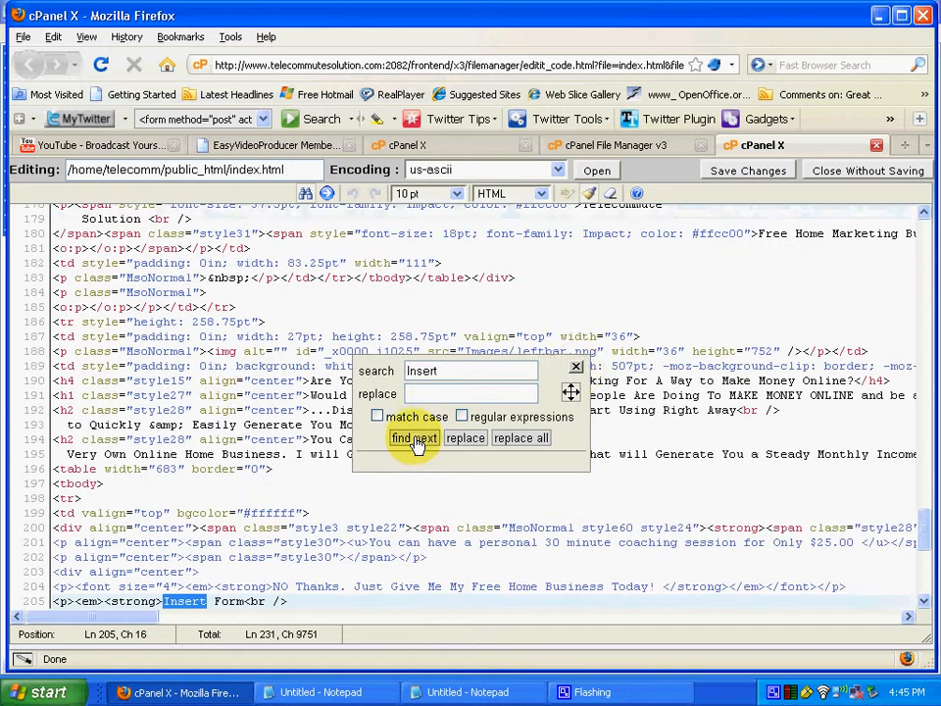
{"action": "left_click", "coordinate": [575, 368]}
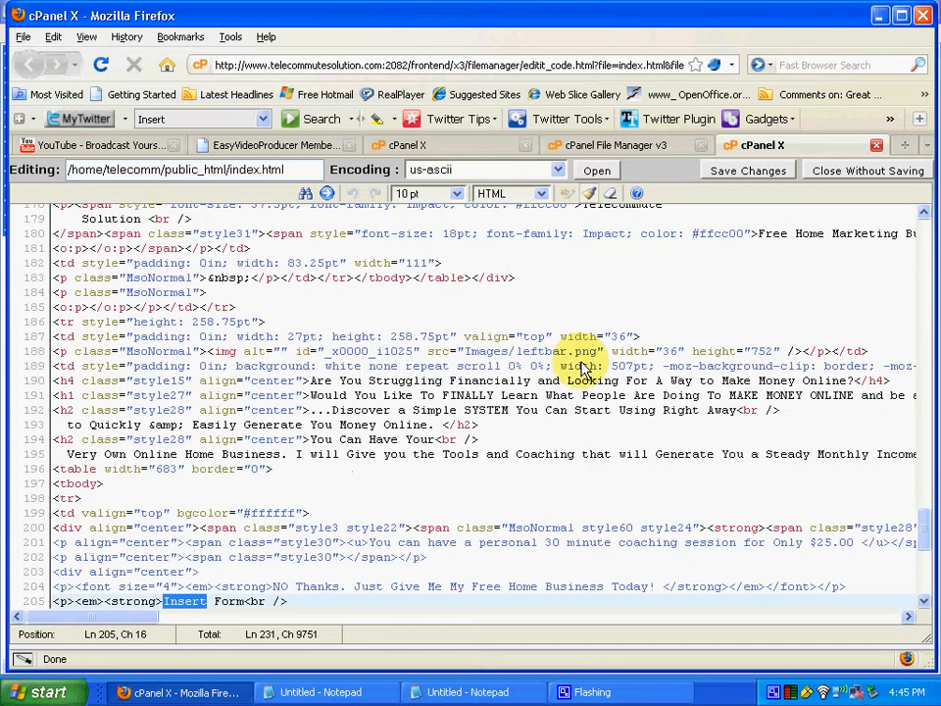
Delete 'Insert Form' and paste the eResponder signup form code there
{"action": "left_click", "coordinate": [924, 567]}
{"action": "scroll", "coordinate": [921, 559], "scroll_direction": "up", "scroll_amount": 2}
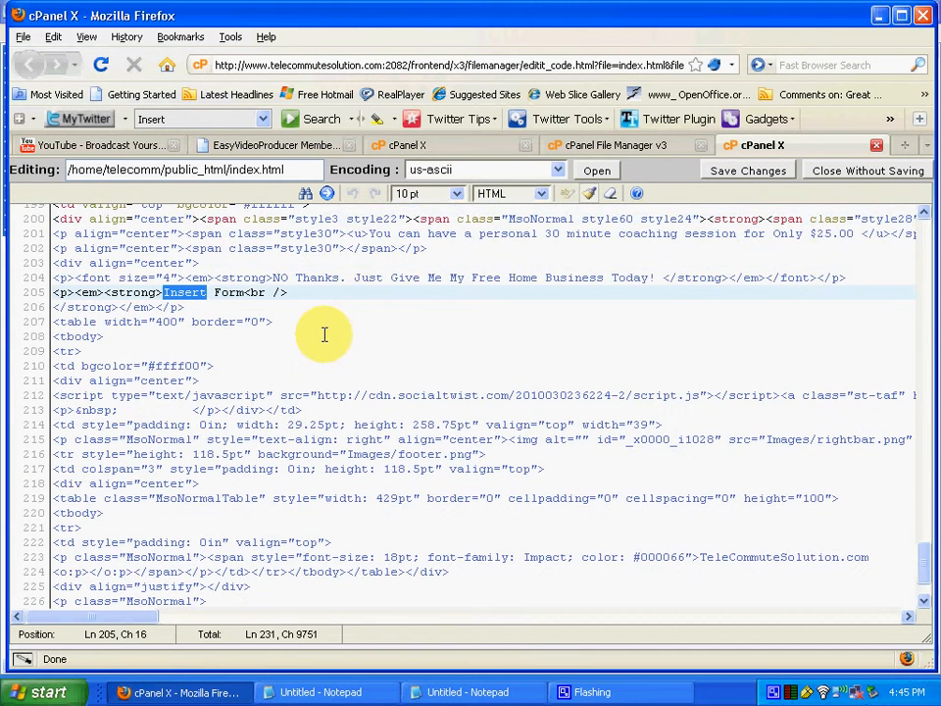
{"action": "left_click", "coordinate": [165, 292]}
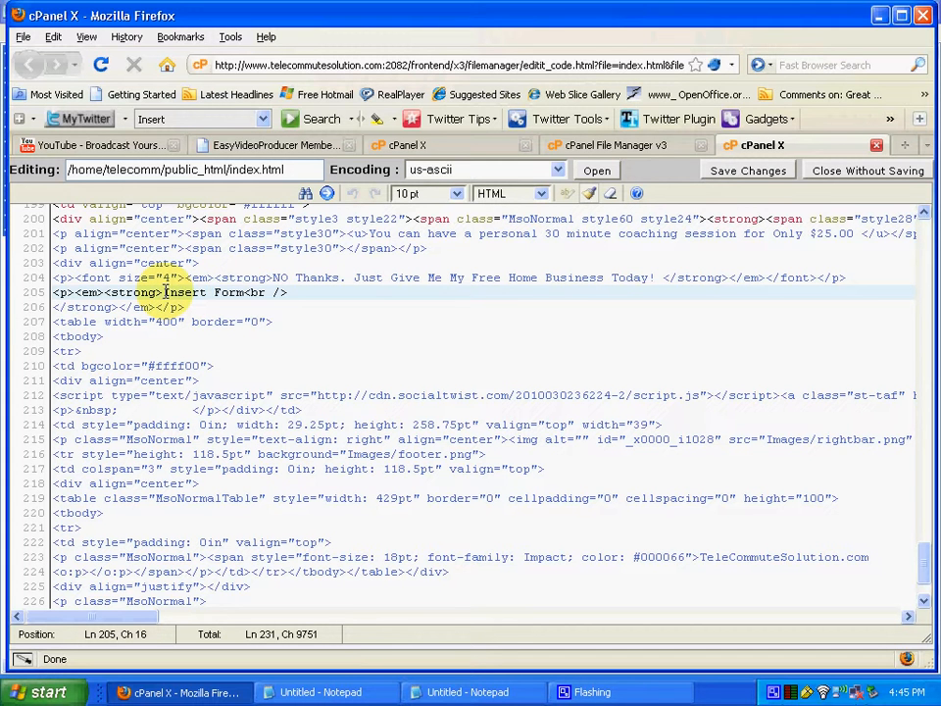
{"action": "key", "text": "Delete"}
{"action": "key", "text": "Delete"}
{"action": "key", "text": "Delete"}
{"action": "key", "text": "Delete"}
{"action": "key", "text": "Delete"}
{"action": "key", "text": "Delete"}
{"action": "key", "text": "Delete"}
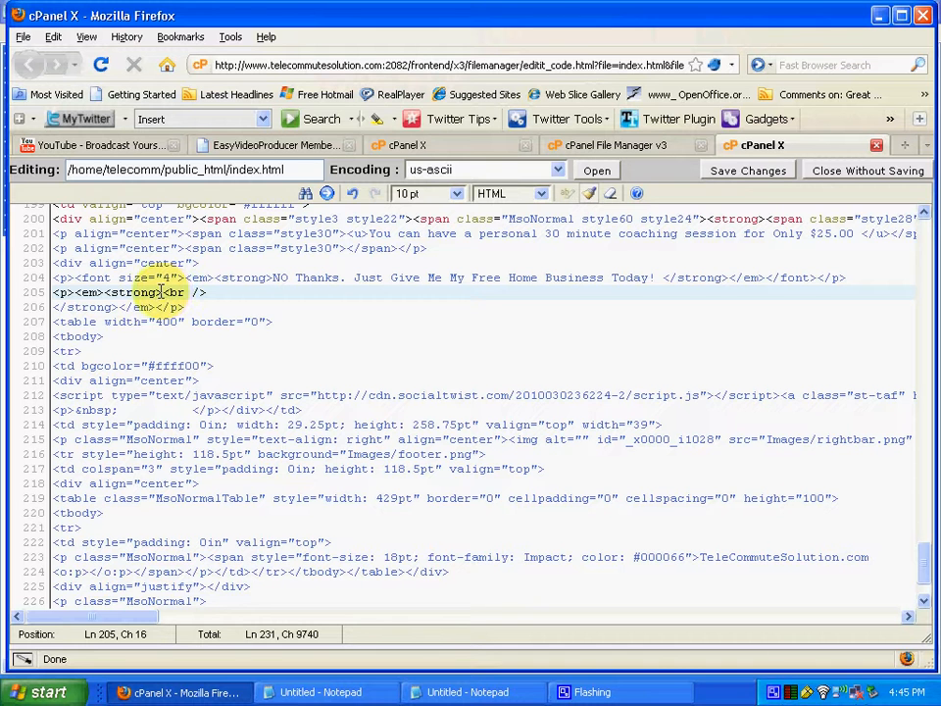
{"action": "right_click", "coordinate": [162, 292]}
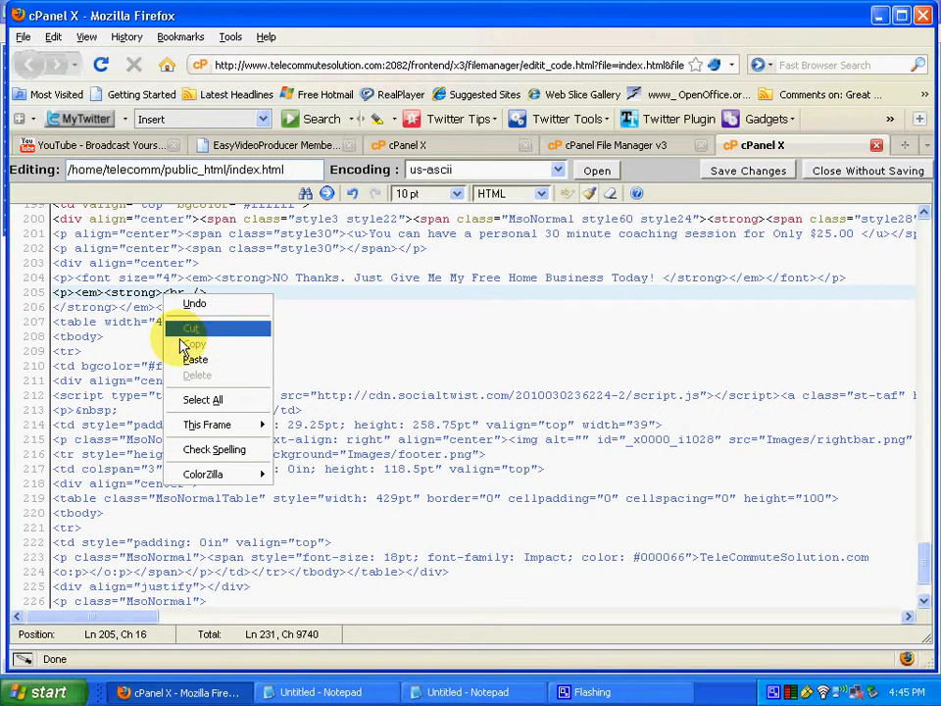
{"action": "left_click", "coordinate": [196, 360]}
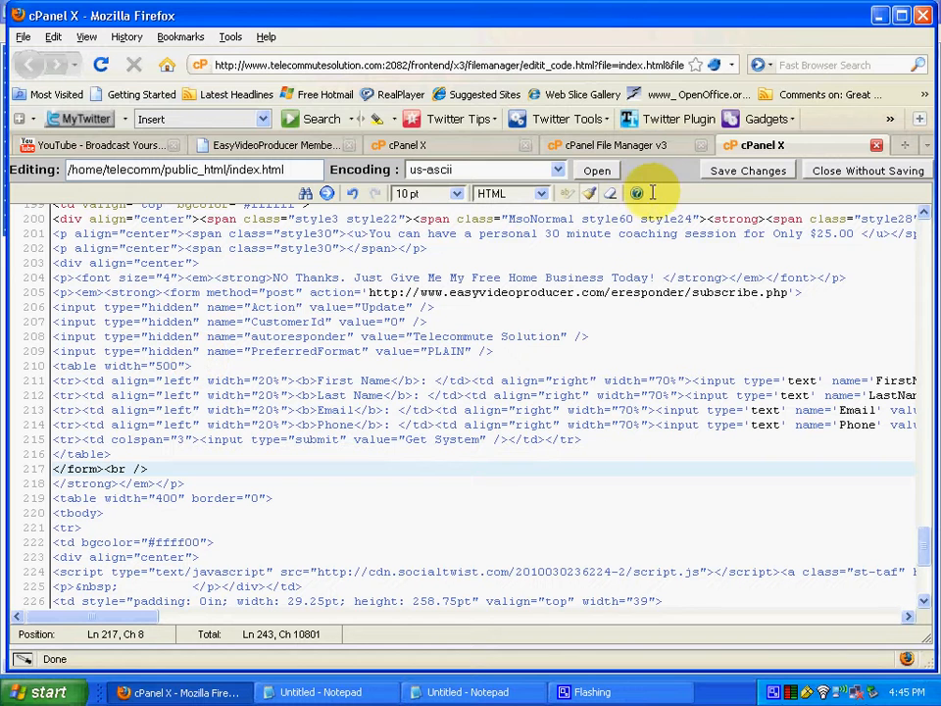
Save index.html, reopen it in the HTML Editor and check the new four-field signup form
{"action": "left_click", "coordinate": [726, 172]}
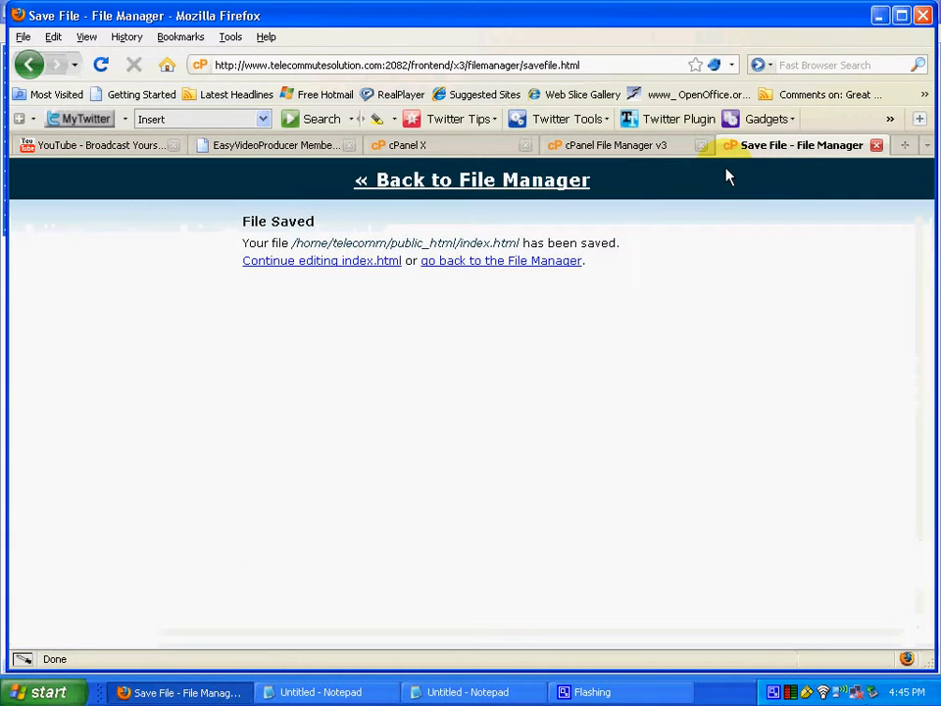
{"action": "left_click", "coordinate": [477, 265]}
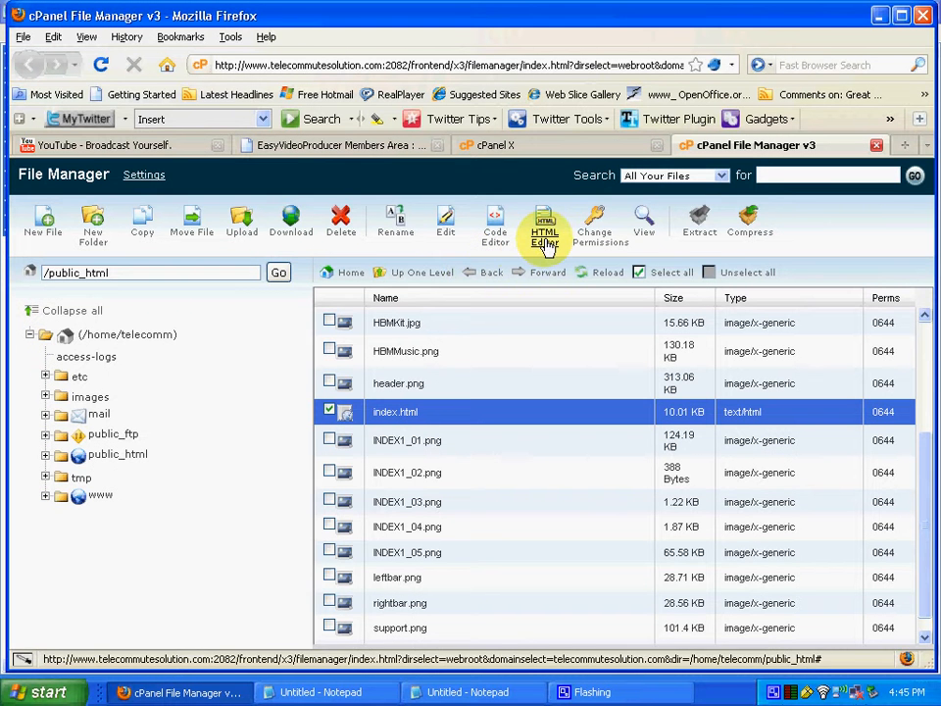
{"action": "left_click", "coordinate": [546, 240]}
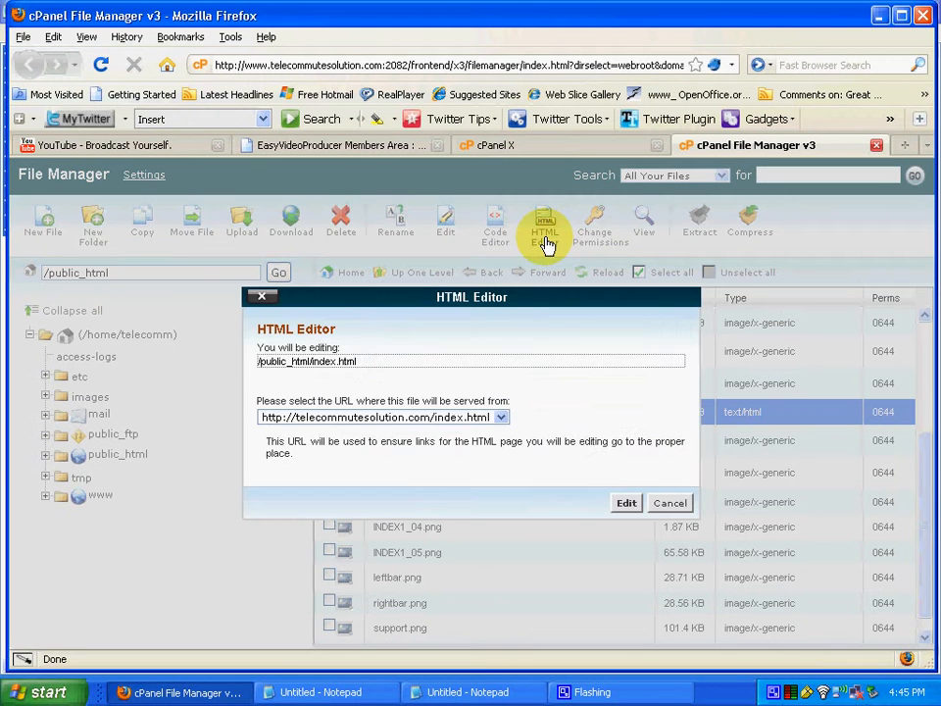
{"action": "left_click", "coordinate": [625, 504]}
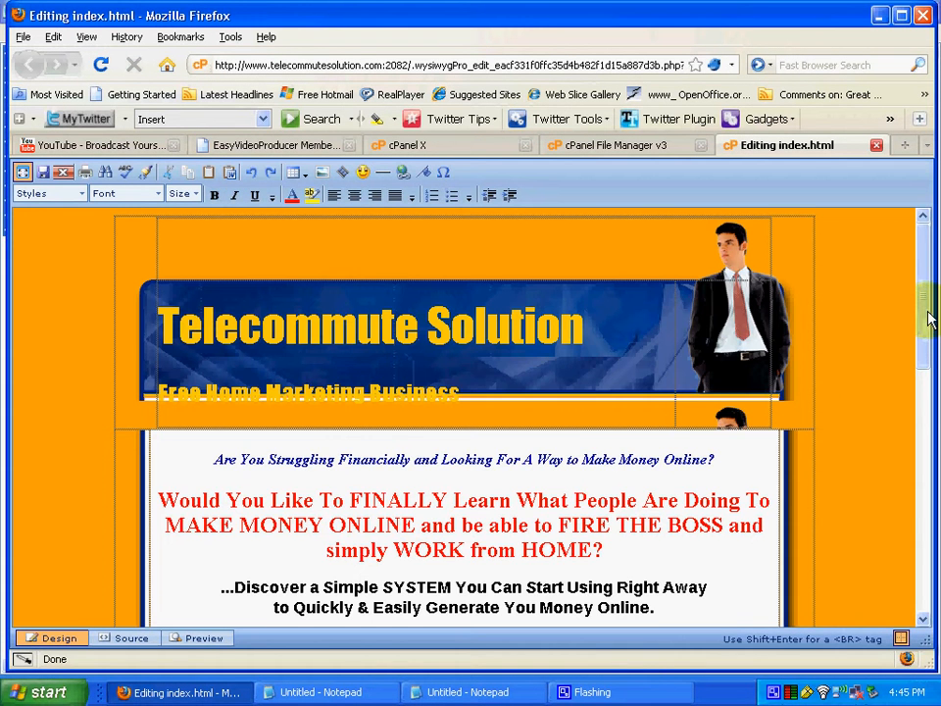
{"action": "left_click_drag", "start_coordinate": [930, 314], "coordinate": [926, 511]}
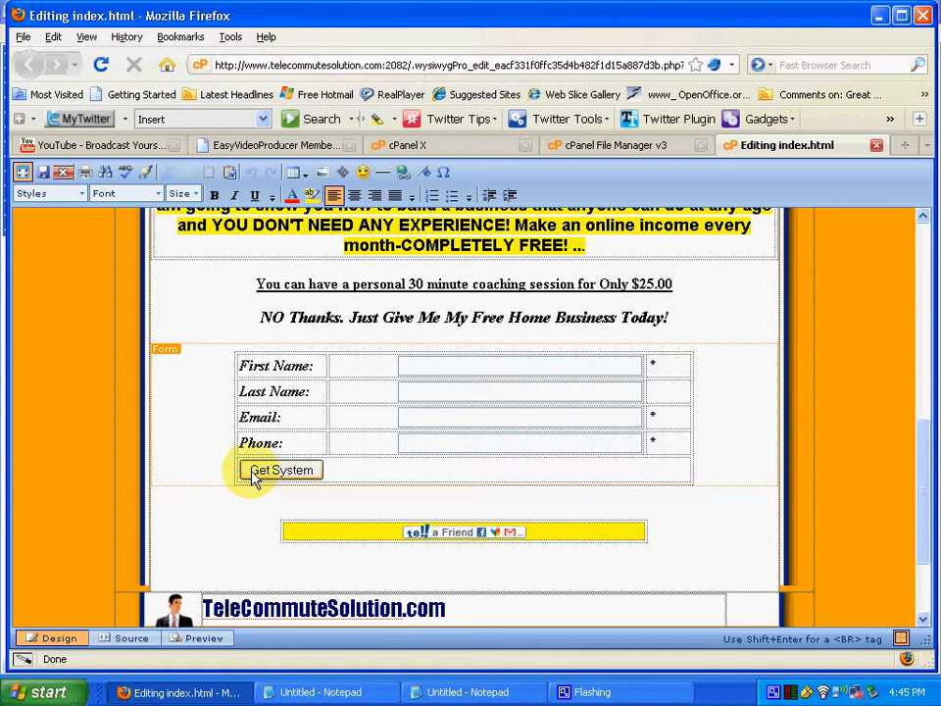
{"action": "left_click", "coordinate": [390, 477]}
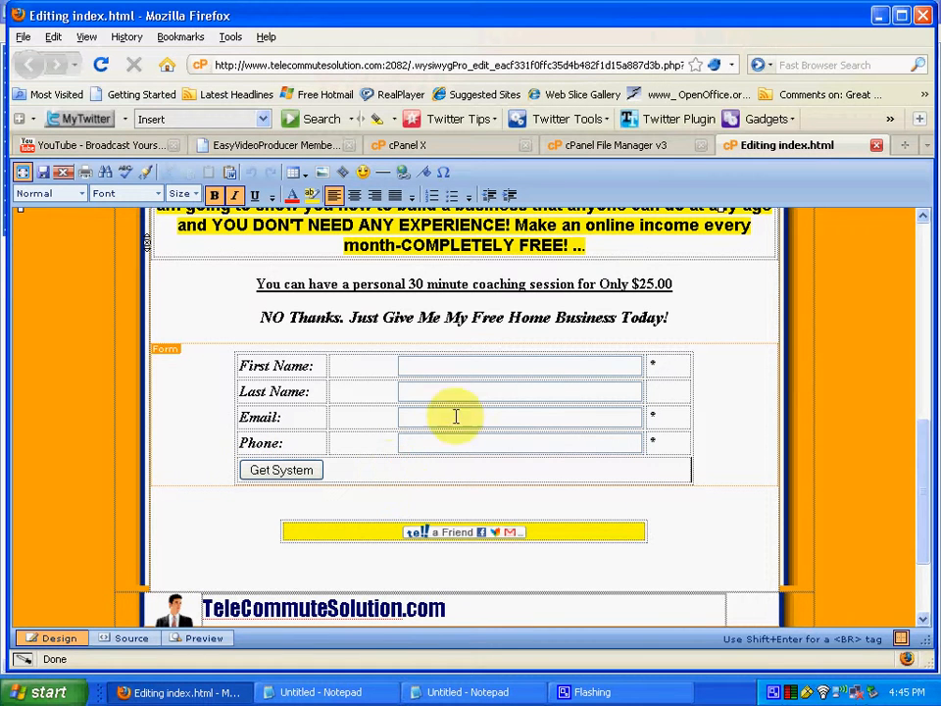
{"action": "left_click", "coordinate": [906, 145]}
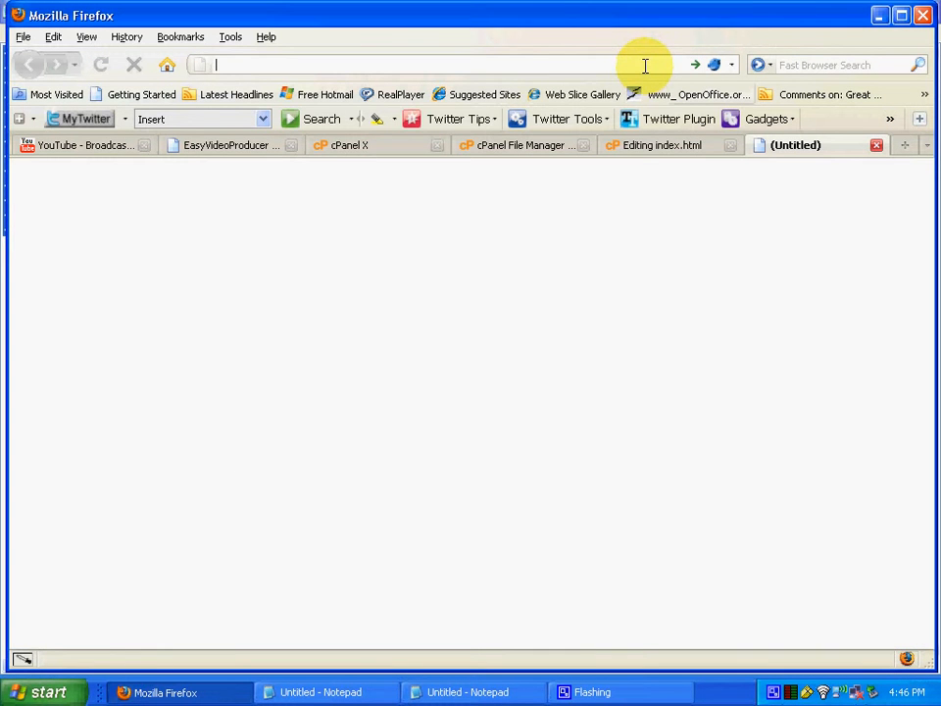
{"action": "type", "text": "www"}
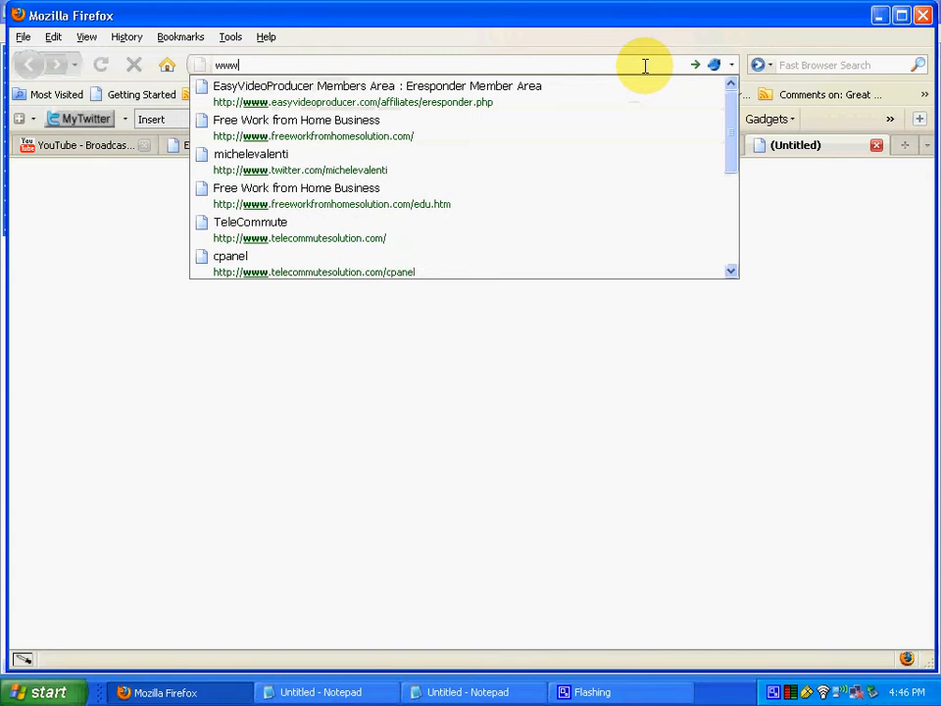
{"action": "type", "text": ".telecommute"}
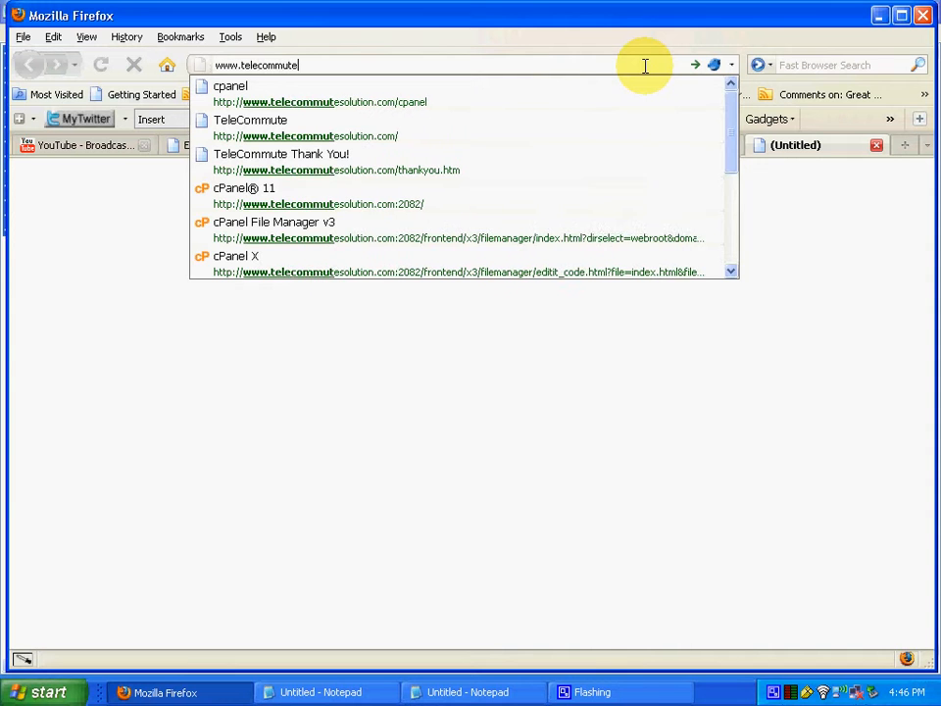
{"action": "type", "text": "solution.com"}
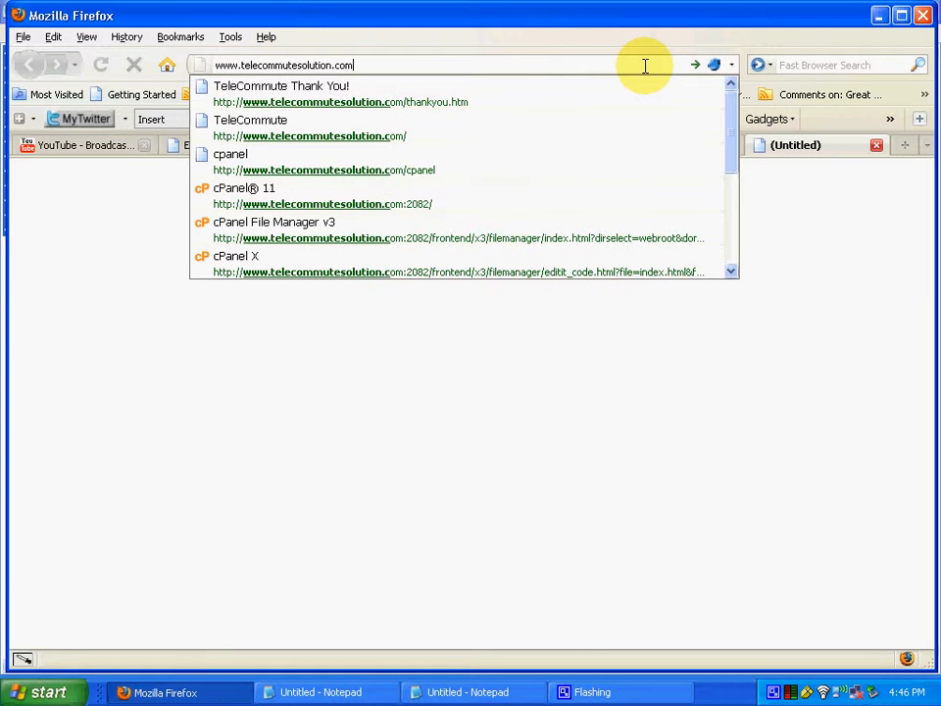
{"action": "key", "text": "Return"}
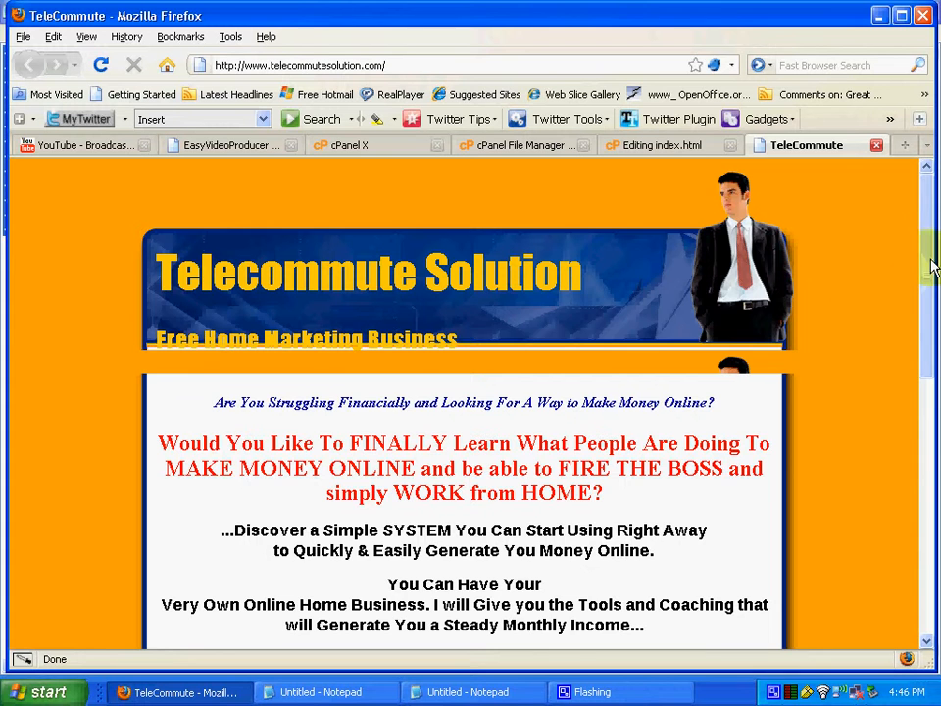
{"action": "left_click_drag", "start_coordinate": [934, 264], "coordinate": [887, 482]}
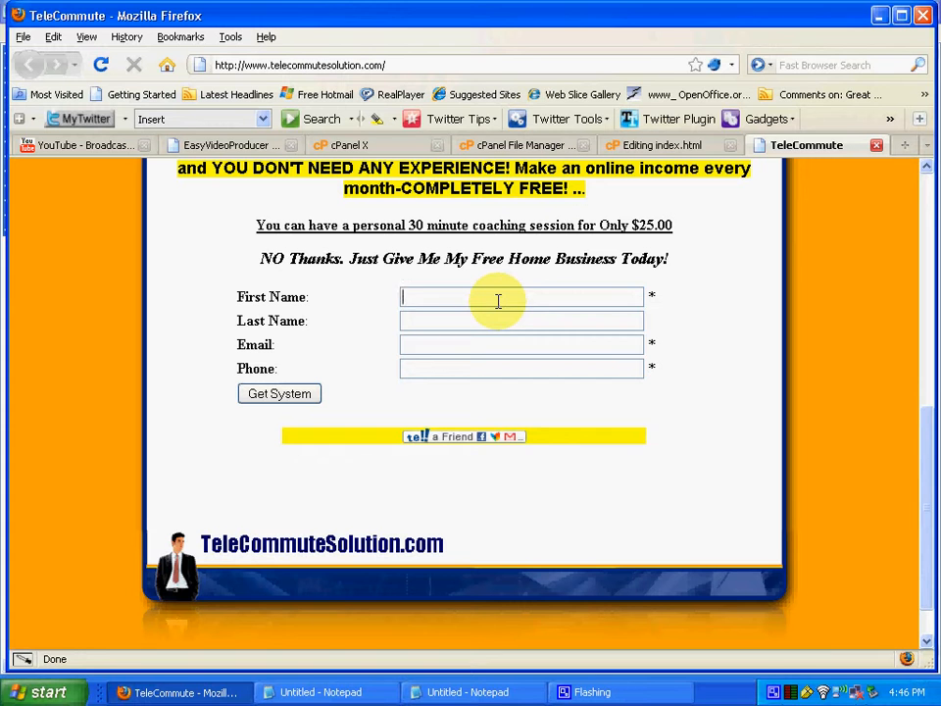
Fill in the form's first name, last name, e-mail and phone fields with a contact's details
{"action": "key", "text": "Tab"}
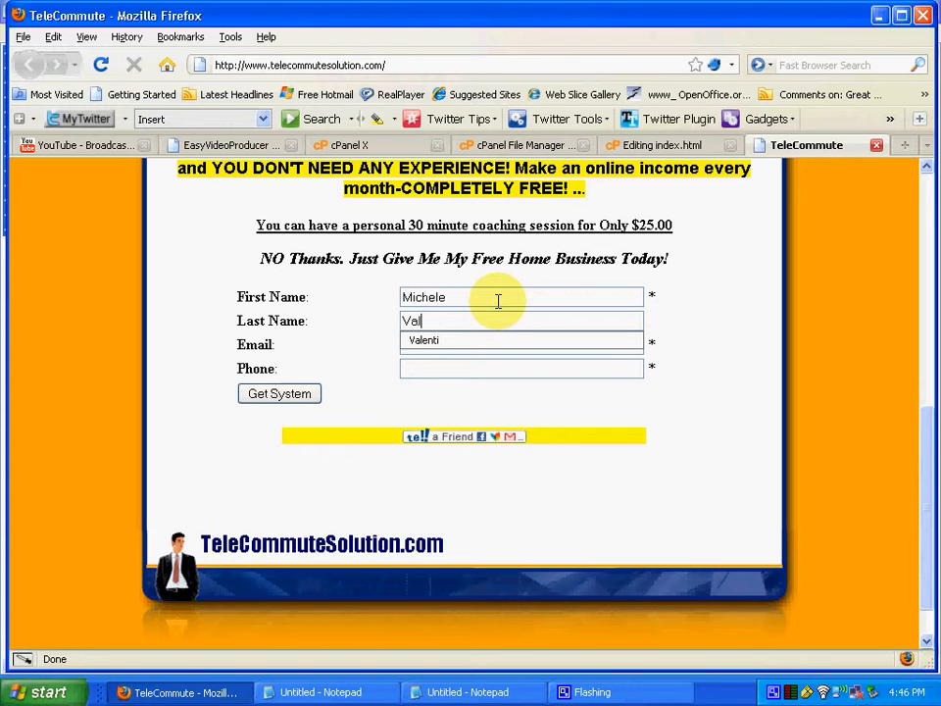
{"action": "key", "text": "Tab"}
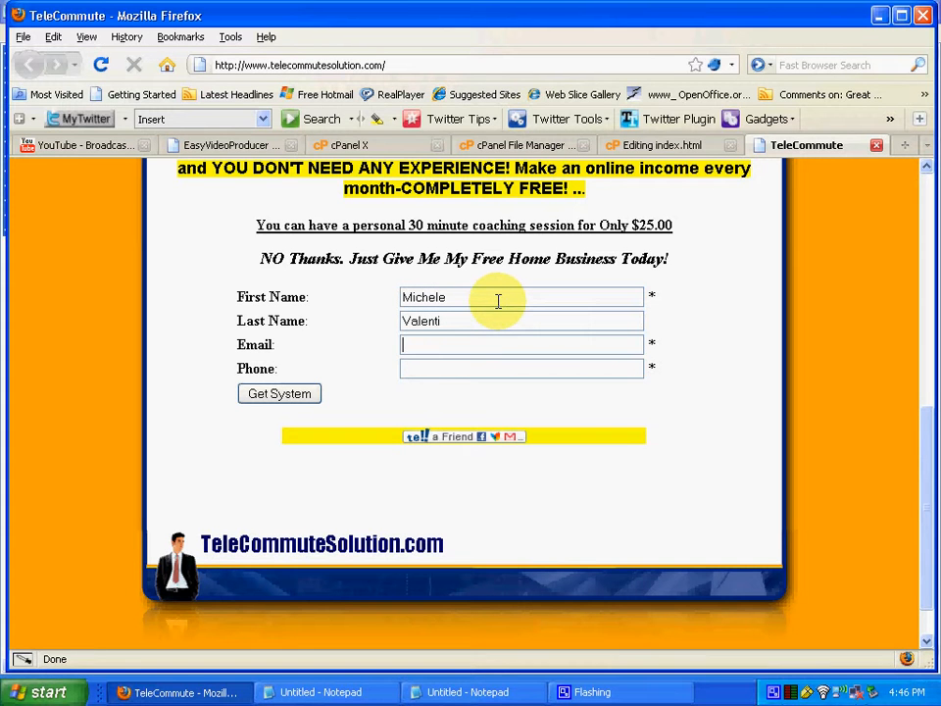
{"action": "type", "text": "mv"}
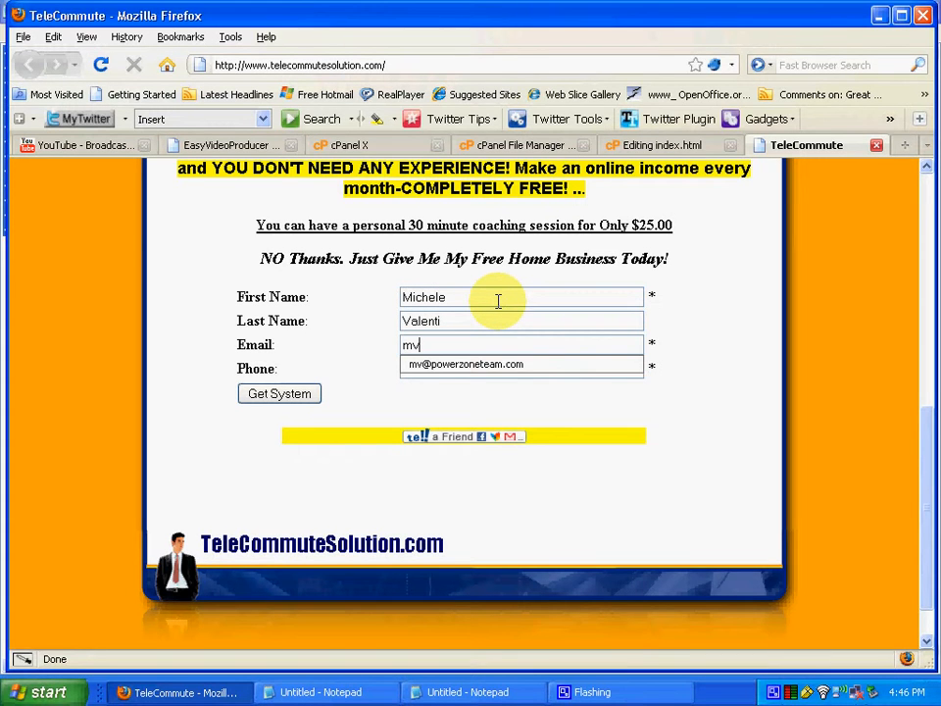
{"action": "left_click", "coordinate": [463, 367]}
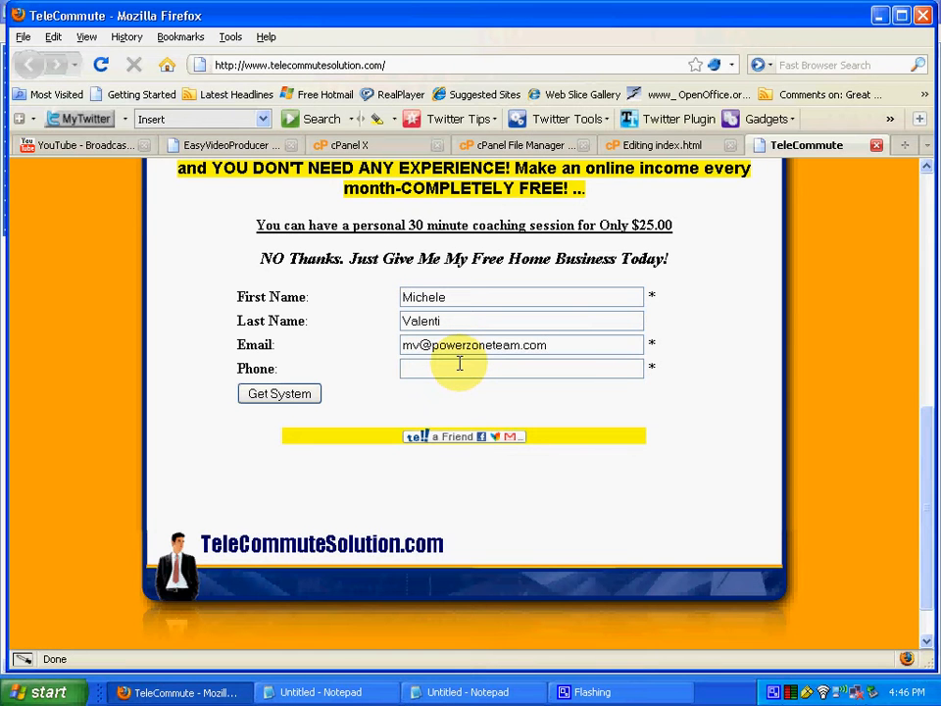
{"action": "left_click", "coordinate": [458, 364]}
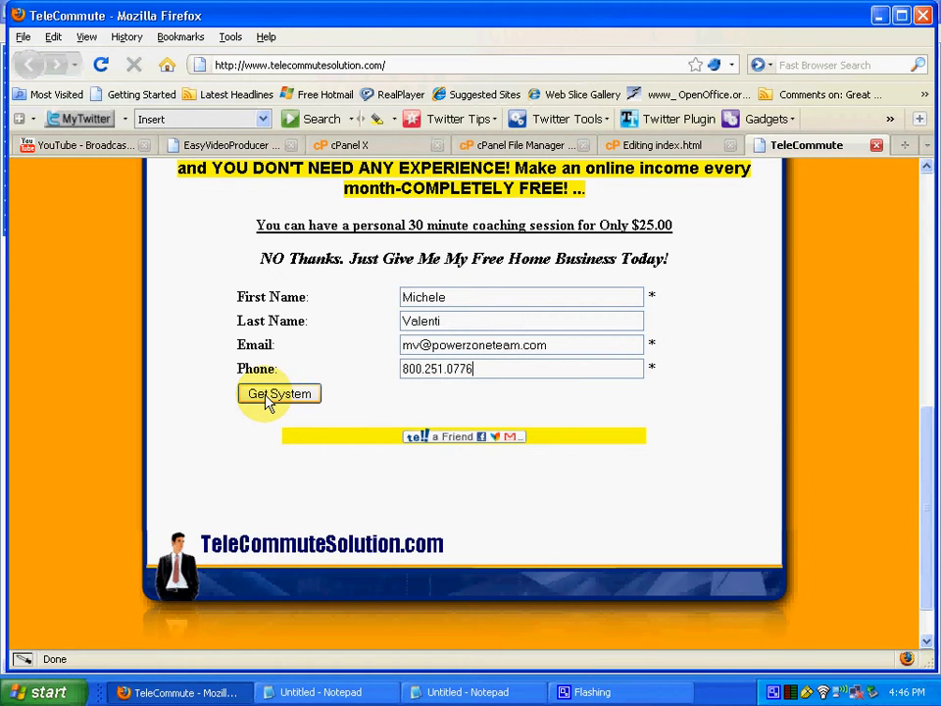
Submit the form with Get System and confirm the Free Home Business Marketing Kit page loads
{"action": "left_click", "coordinate": [275, 394]}
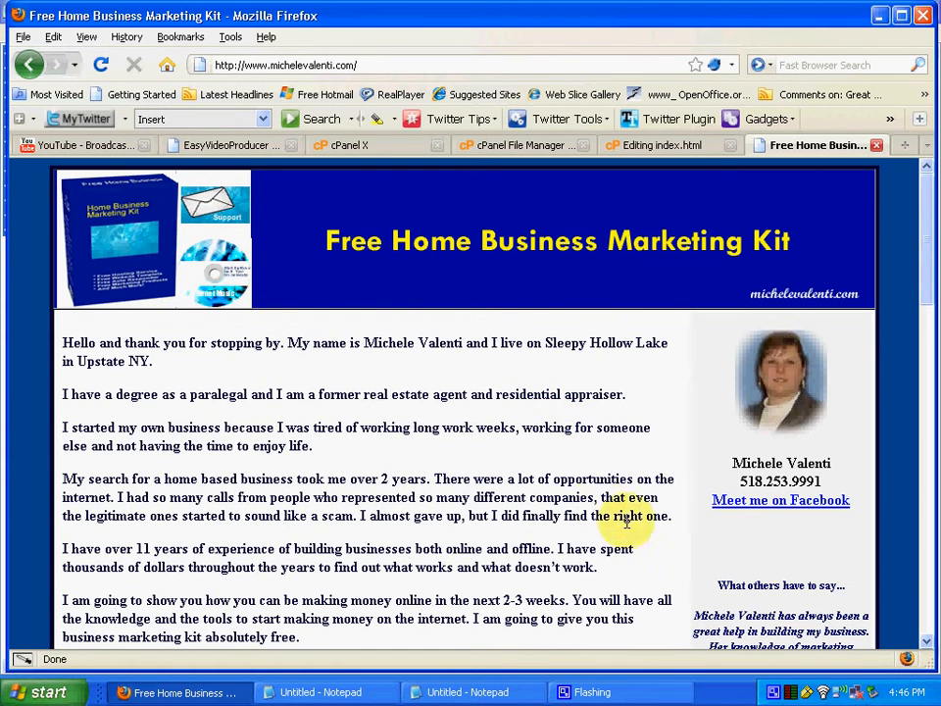
{"action": "left_click", "coordinate": [773, 694]}
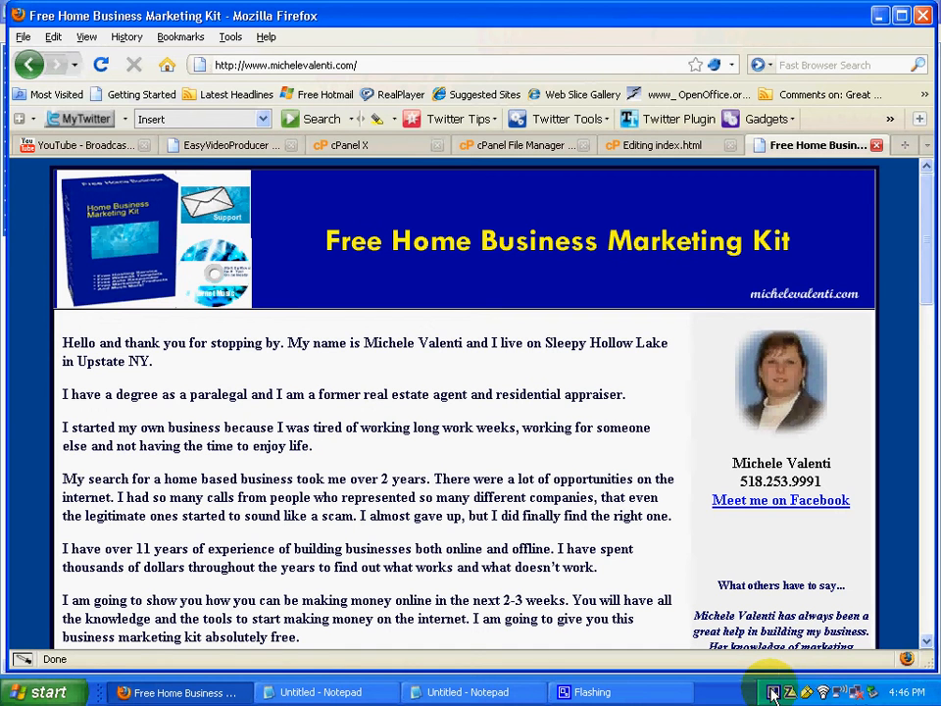
{"action": "right_click", "coordinate": [774, 694]}
{"action": "left_click", "coordinate": [774, 694]}
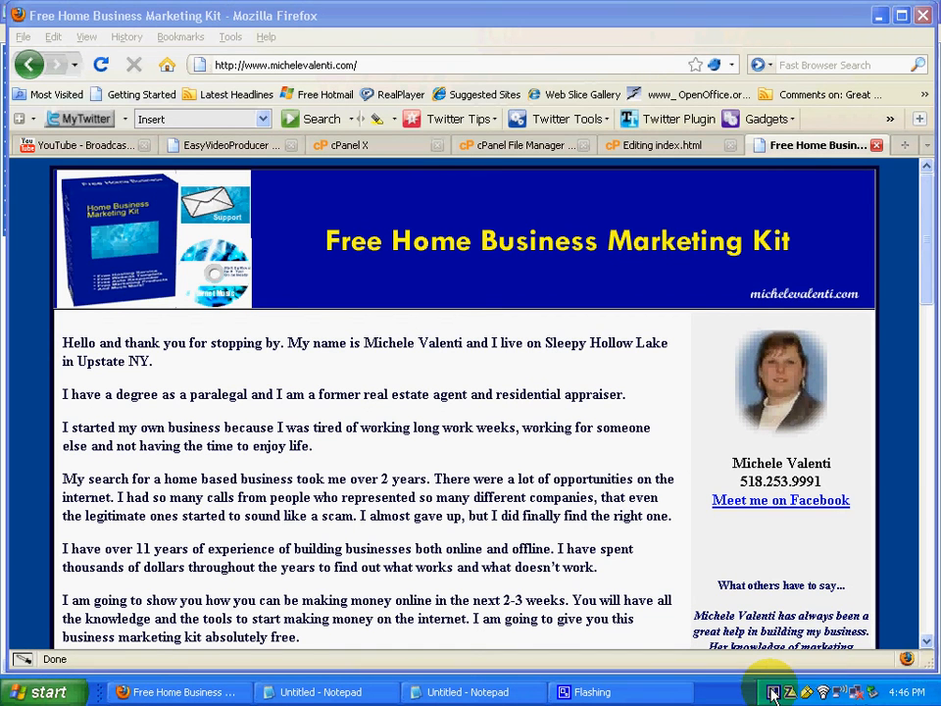